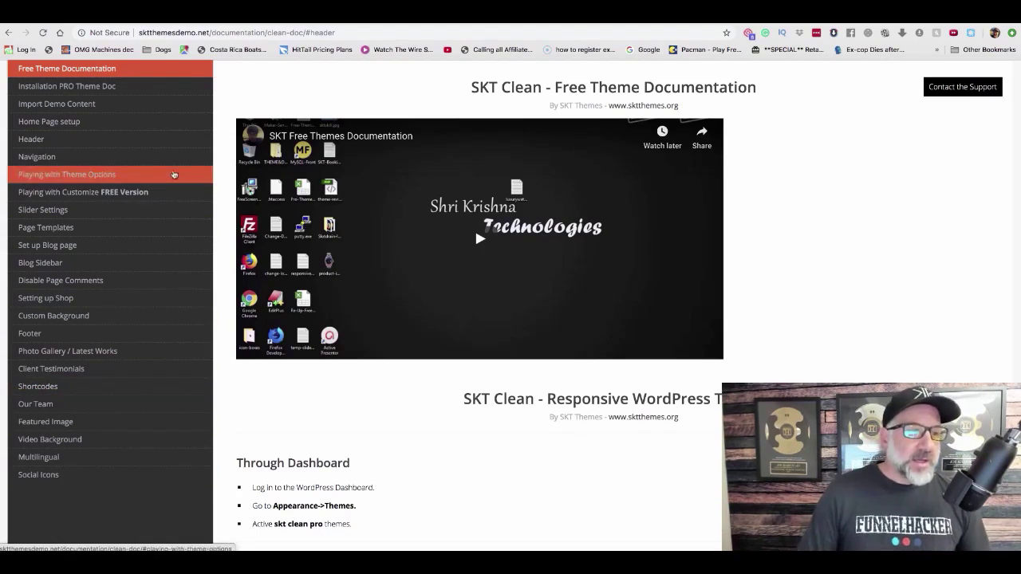
Skim the SKT Clean guide's Import Demo Content and Header sections.
click(177, 105)
scroll(146, 139, down, 7)
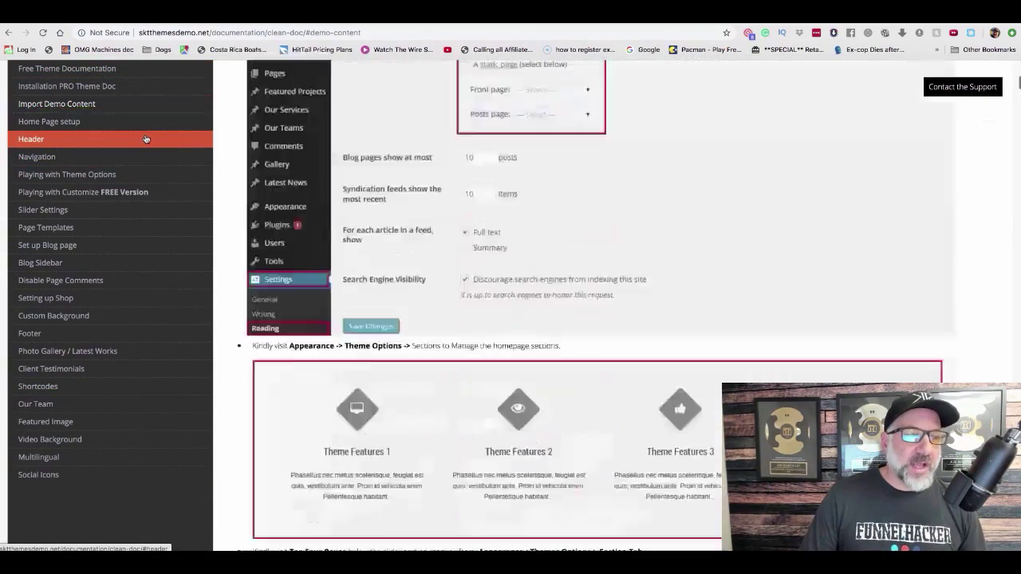
click(145, 139)
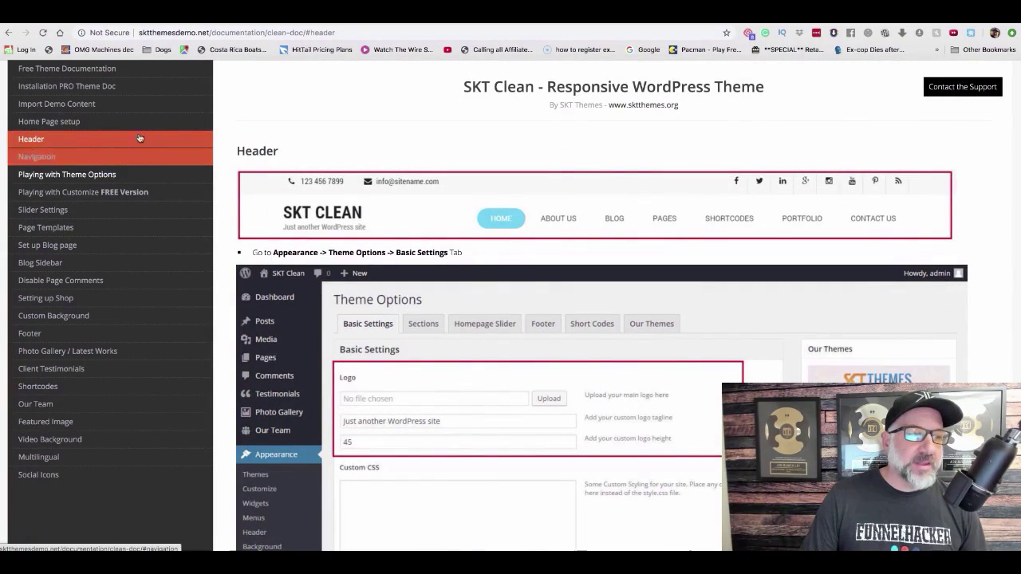
scroll(134, 163, up, 2)
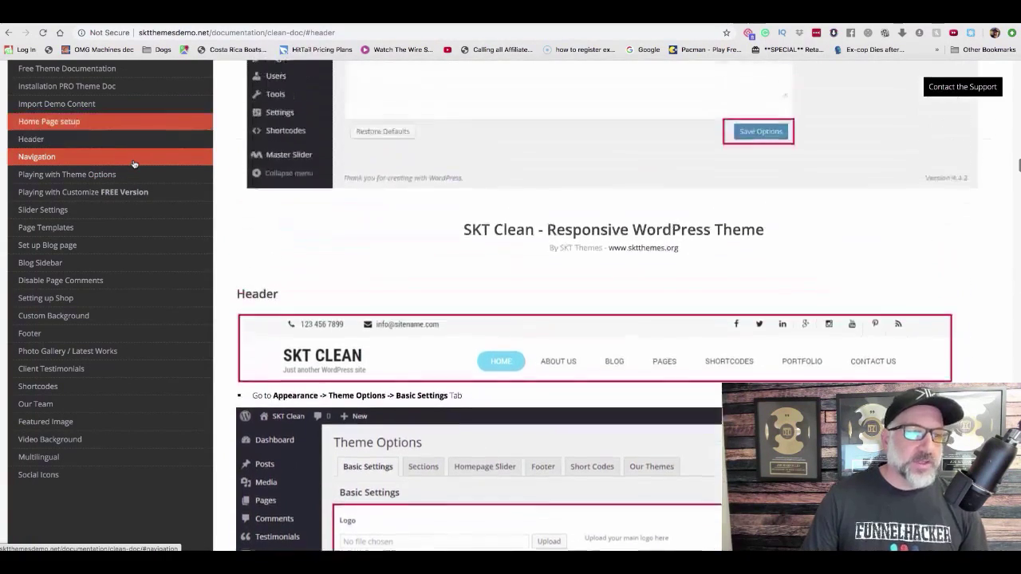
scroll(134, 163, down, 20)
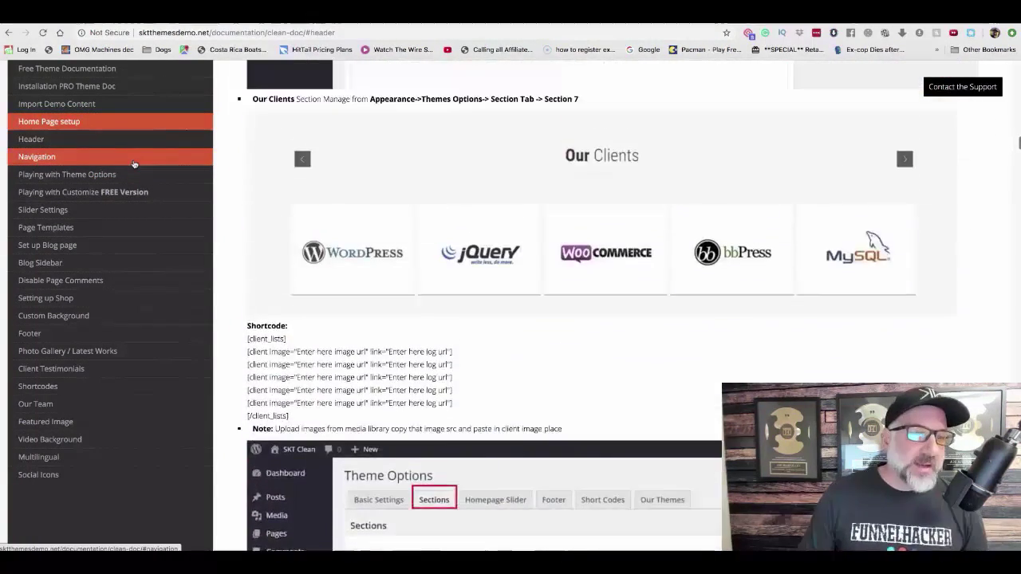
scroll(134, 164, up, 20)
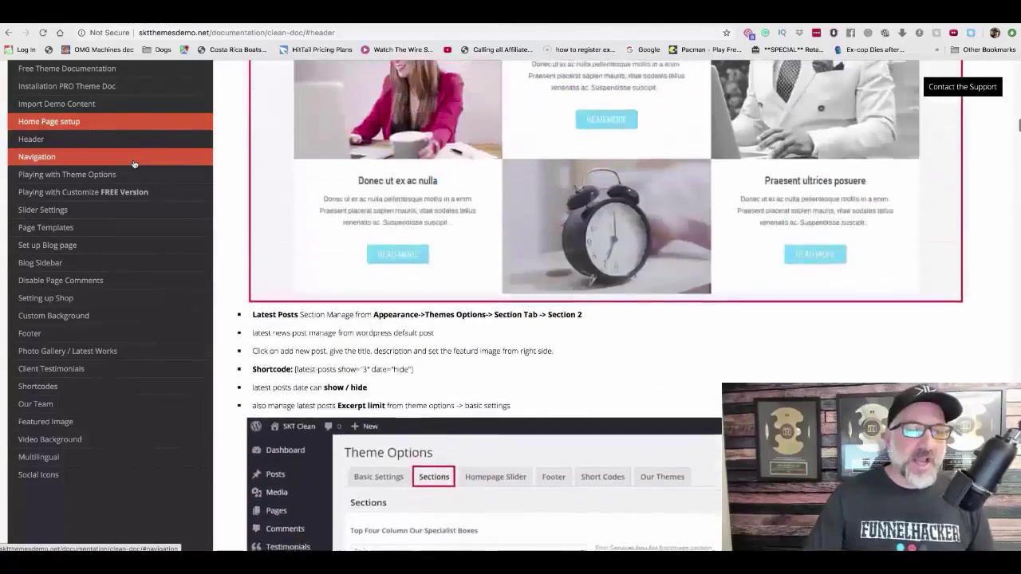
scroll(134, 164, up, 4)
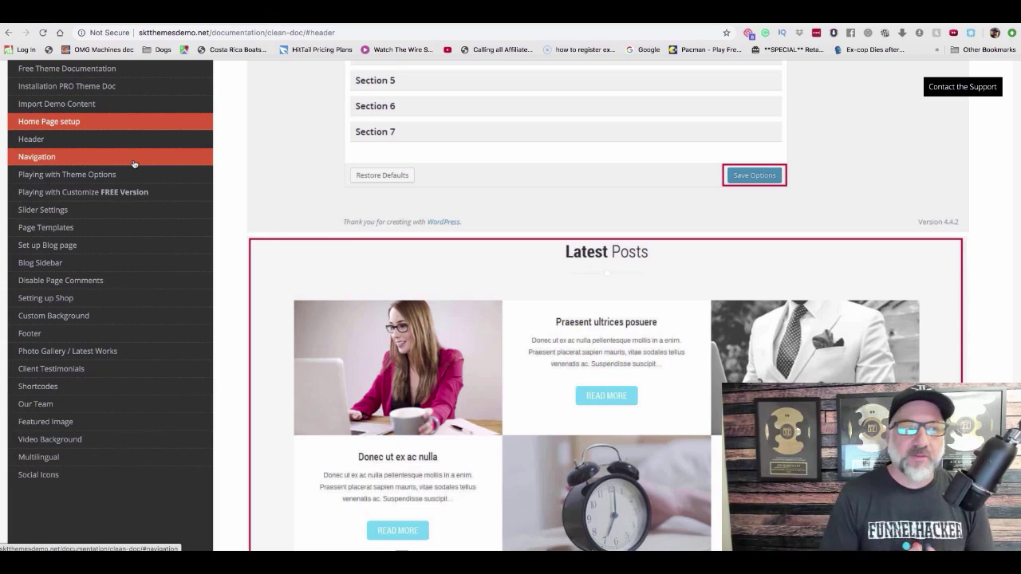
scroll(290, 102, up, 15)
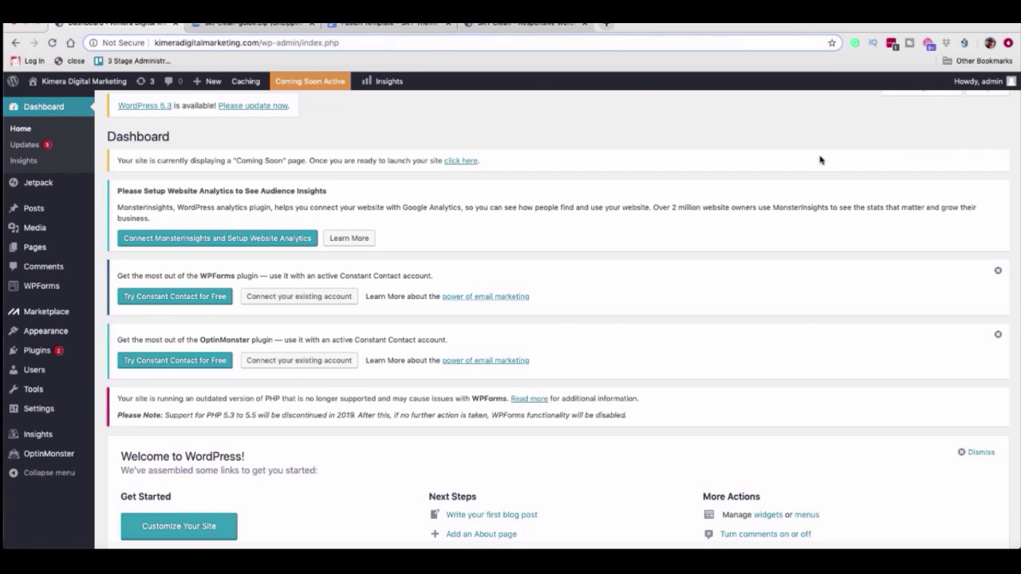
Look over the WordPress dashboard, then switch to the Drive folder of unzipped skt-clean-guide.zip files.
mouse_move(96, 91)
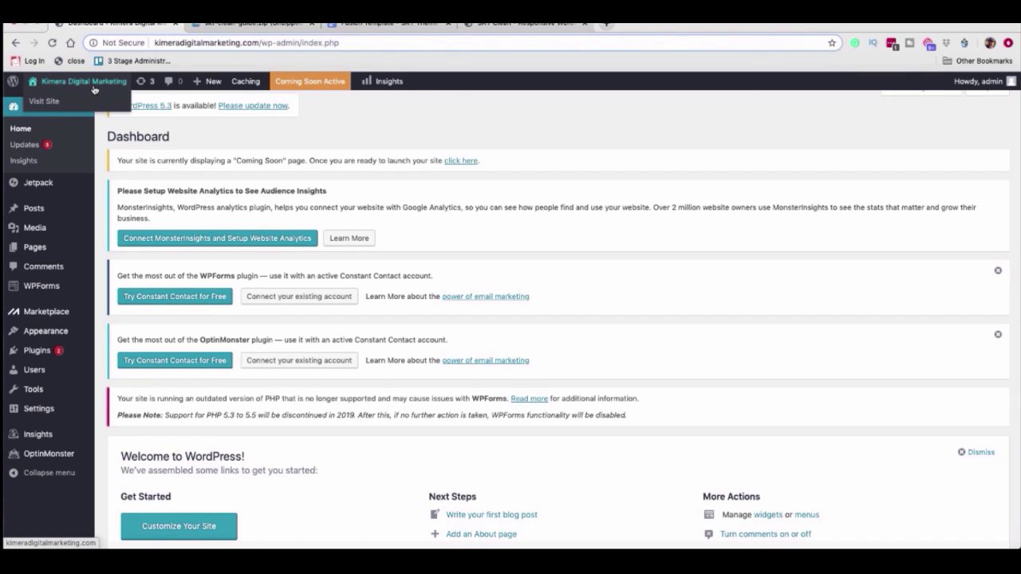
scroll(94, 89, down, 1)
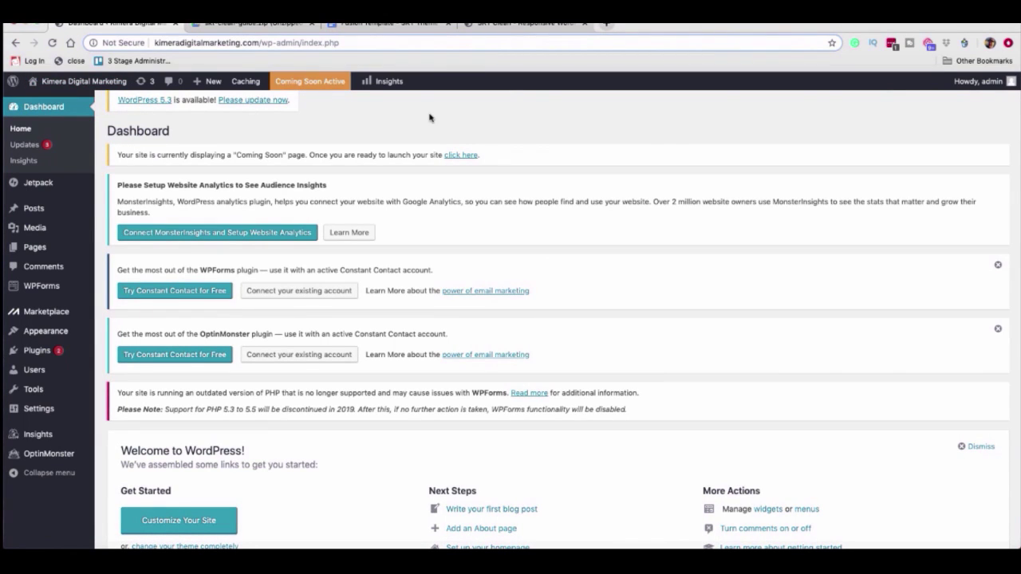
scroll(429, 117, down, 2)
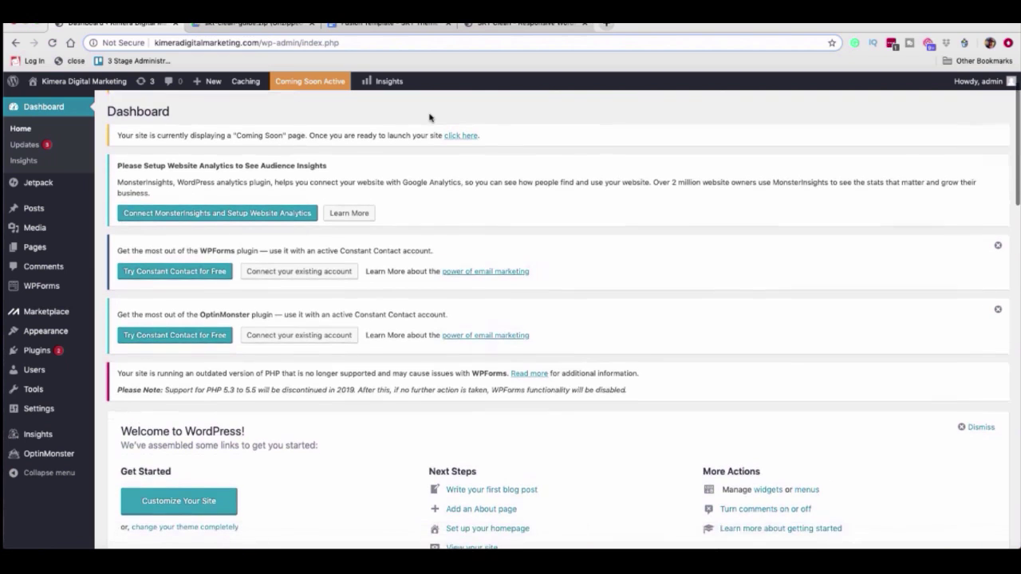
scroll(428, 114, up, 3)
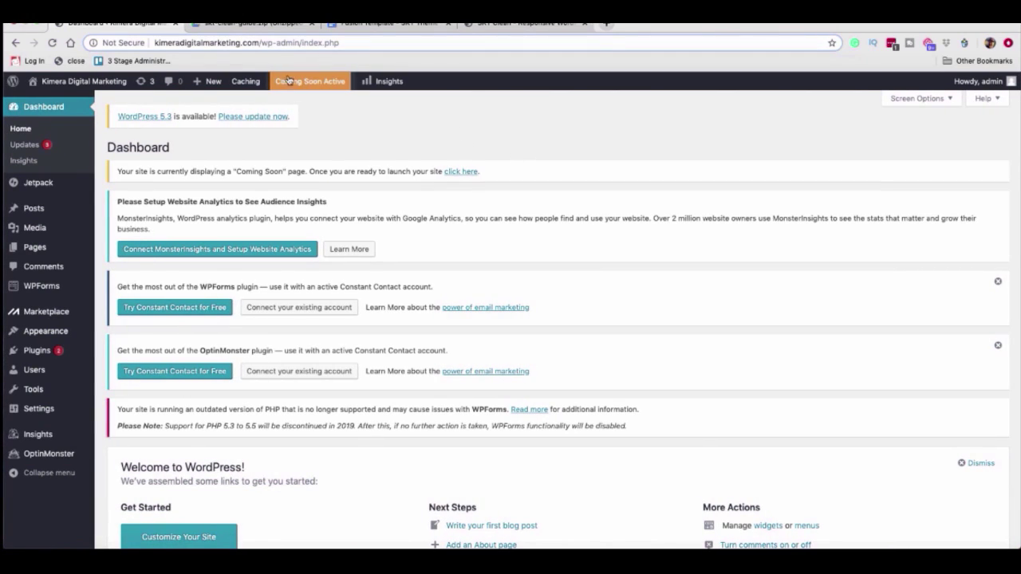
click(240, 25)
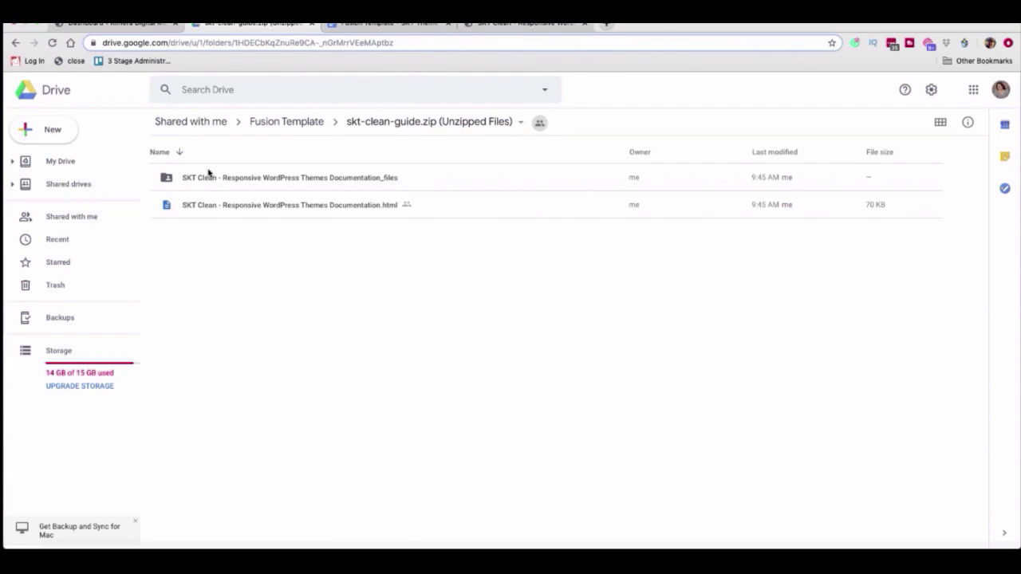
Browse the SKT Theme Set-up and Guide folder and return to Fusion Template.
click(300, 124)
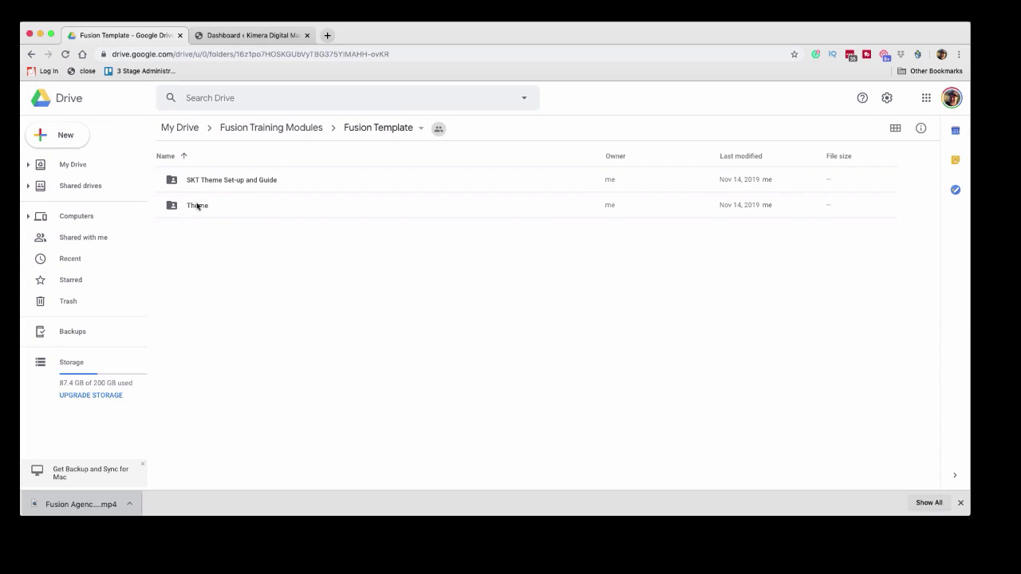
double_click(243, 181)
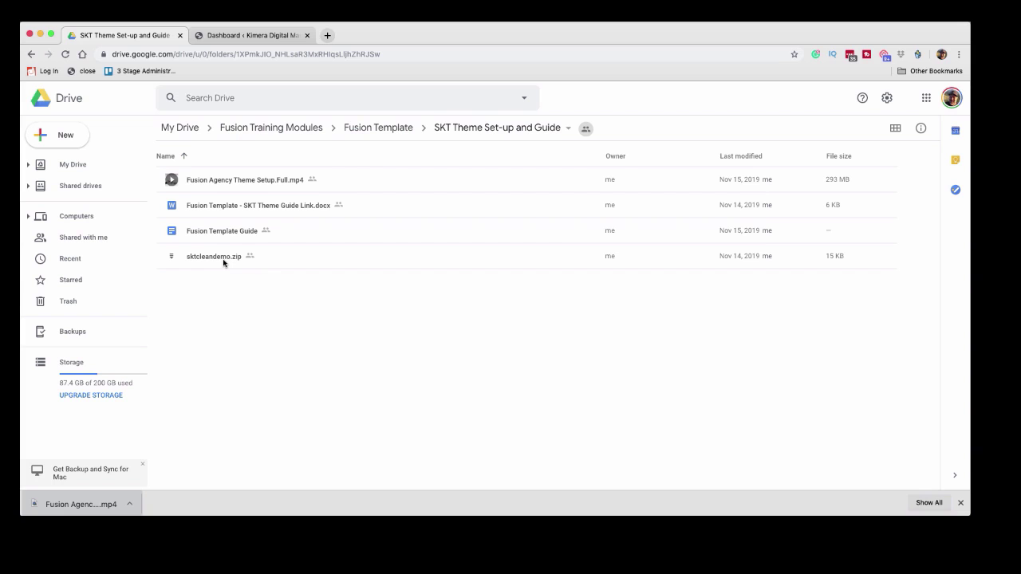
click(379, 128)
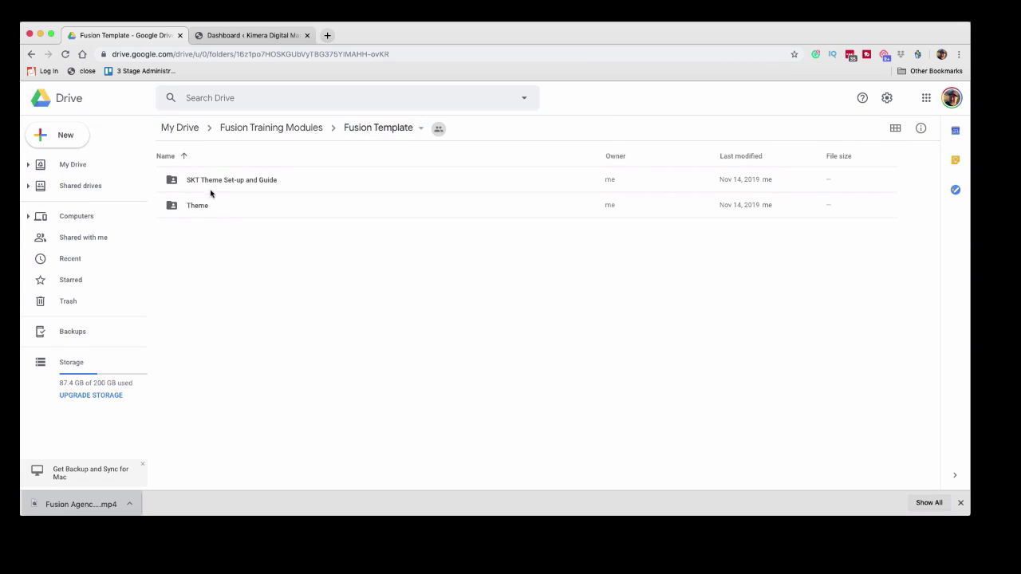
Download skt-clean-pro.zip from the Theme folder in Google Drive.
double_click(226, 207)
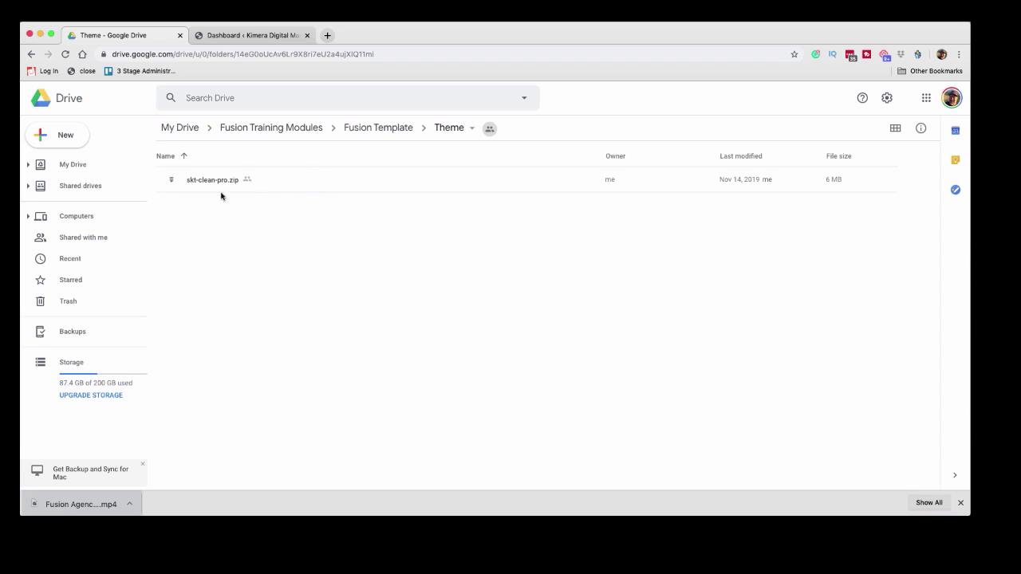
right_click(334, 184)
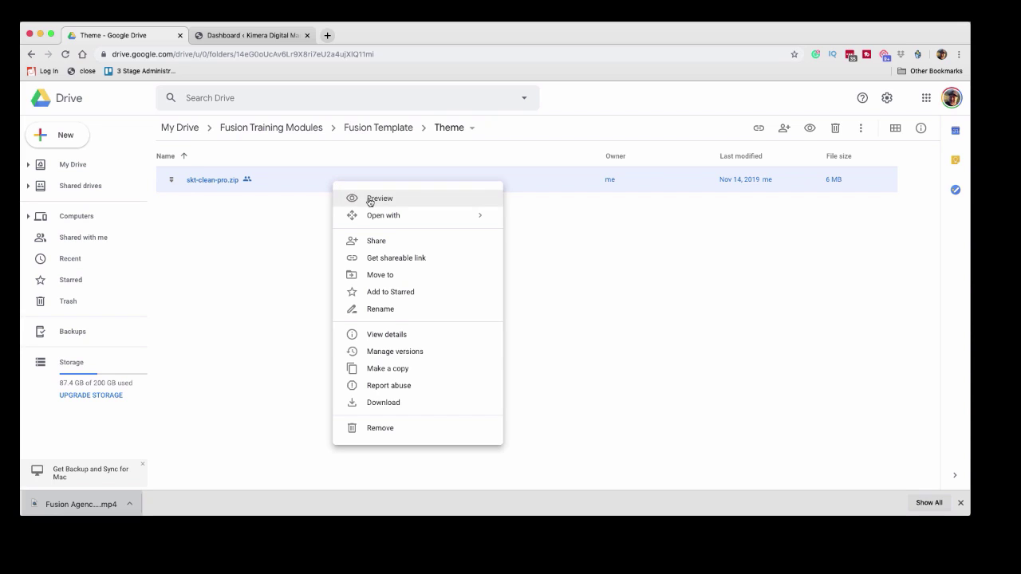
click(415, 404)
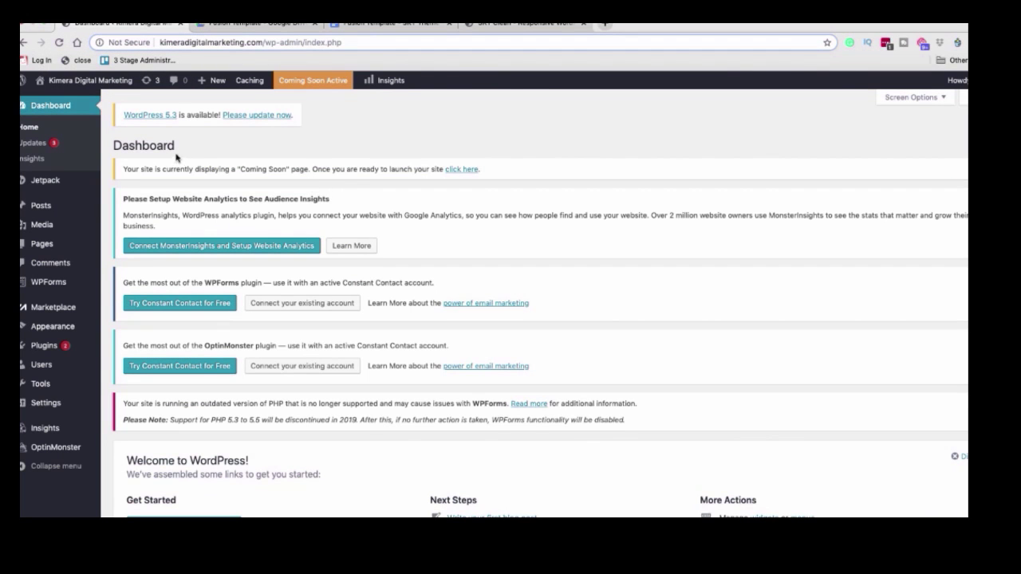
Switch the default Coming Soon page to Off in Settings > General and save changes.
scroll(205, 164, down, 1)
scroll(160, 147, up, 2)
mouse_move(45, 404)
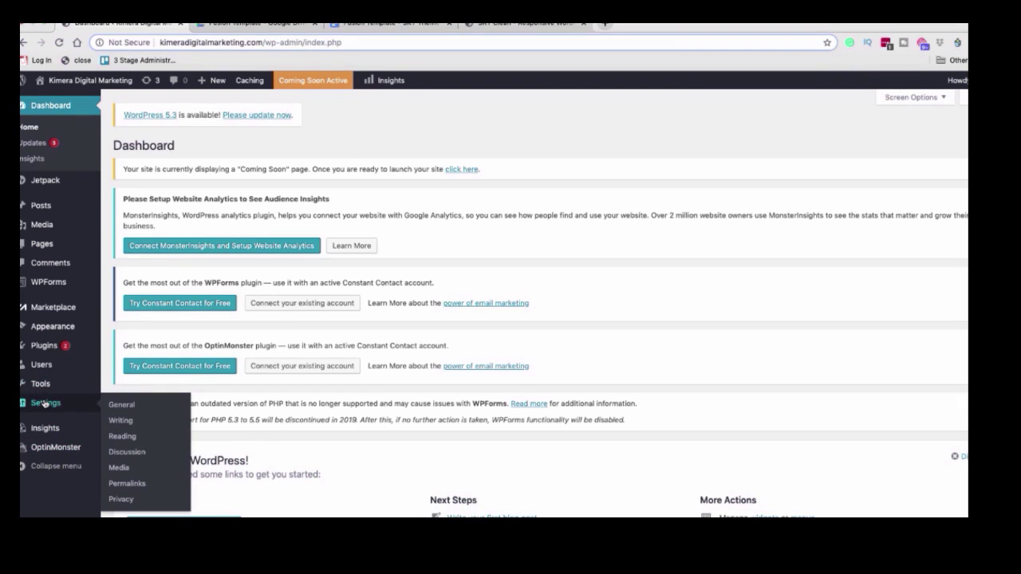
click(122, 405)
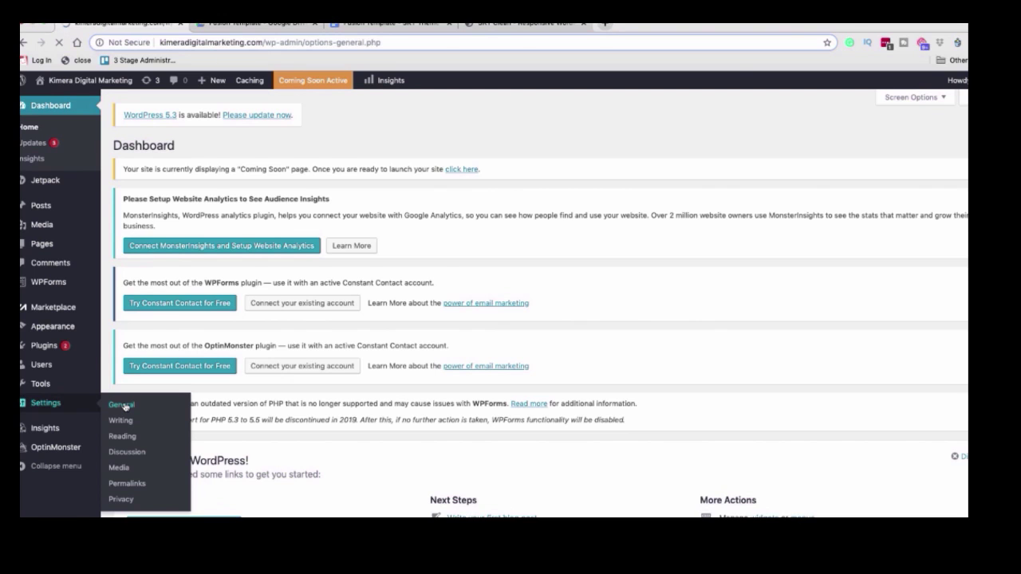
scroll(378, 414, down, 20)
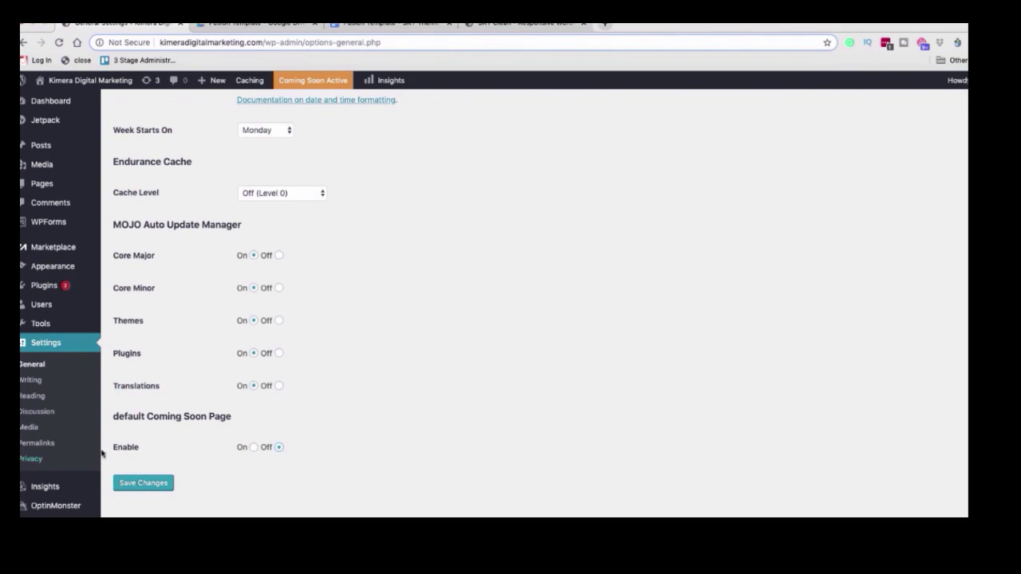
click(144, 485)
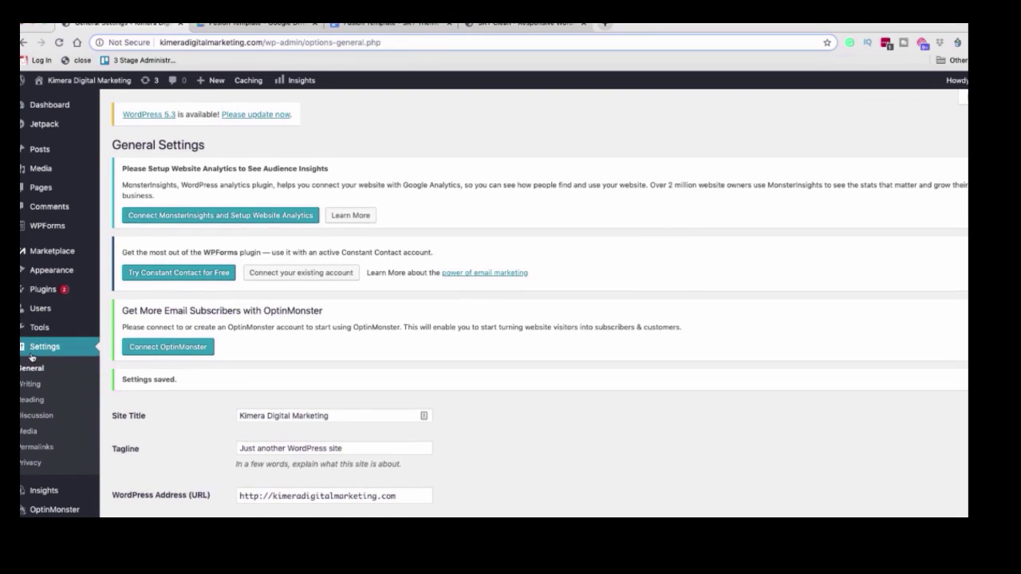
Upload skt-clean-pro (1).zip through Appearance > Themes > Add New and install it.
mouse_move(73, 274)
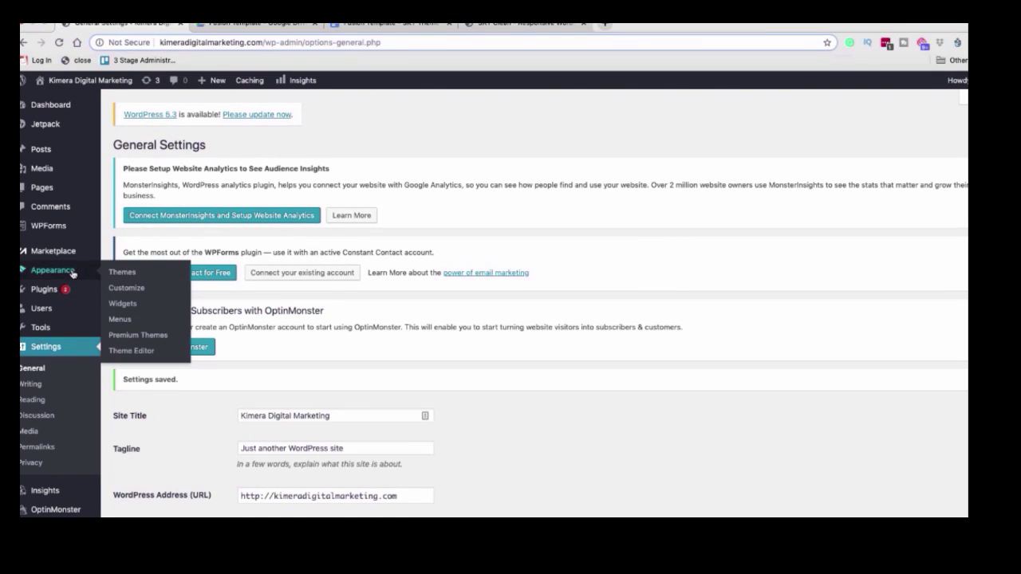
click(139, 274)
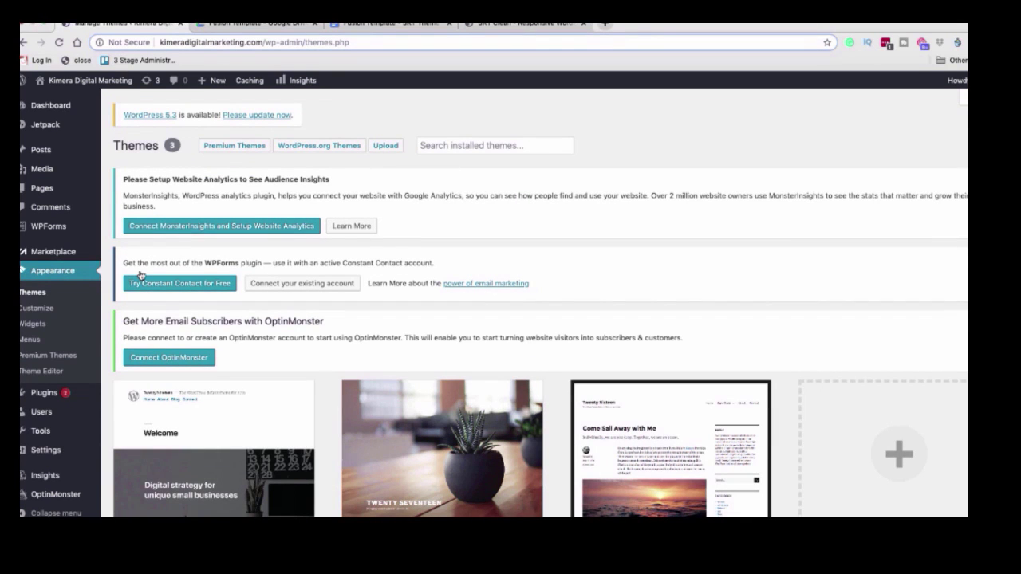
scroll(648, 348, down, 1)
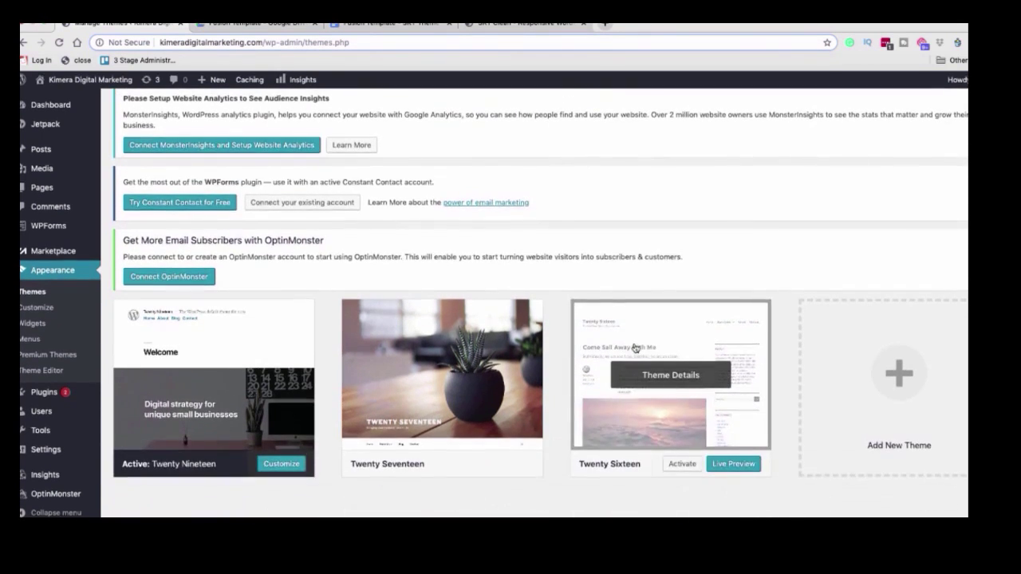
click(904, 378)
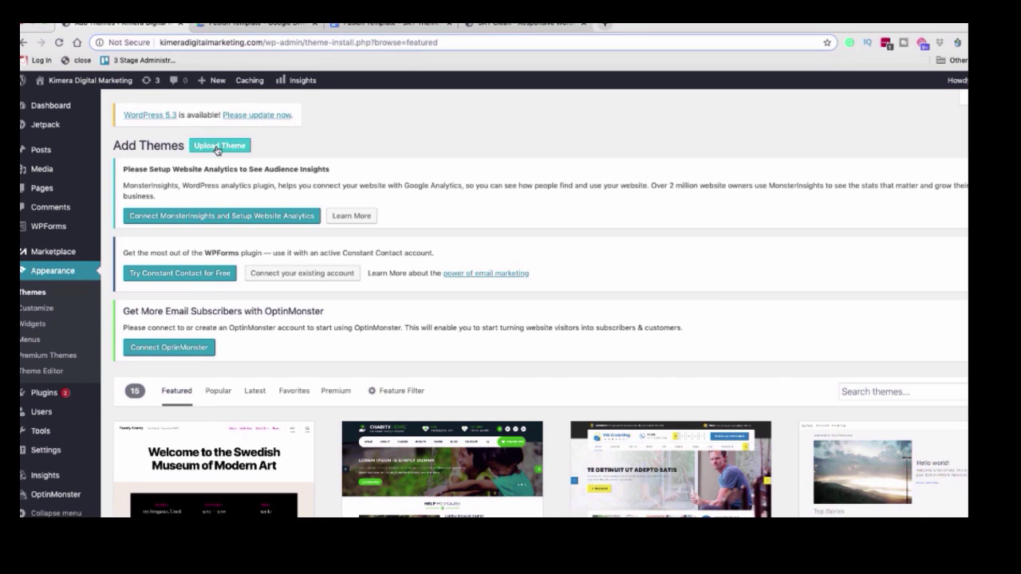
scroll(217, 148, down, 1)
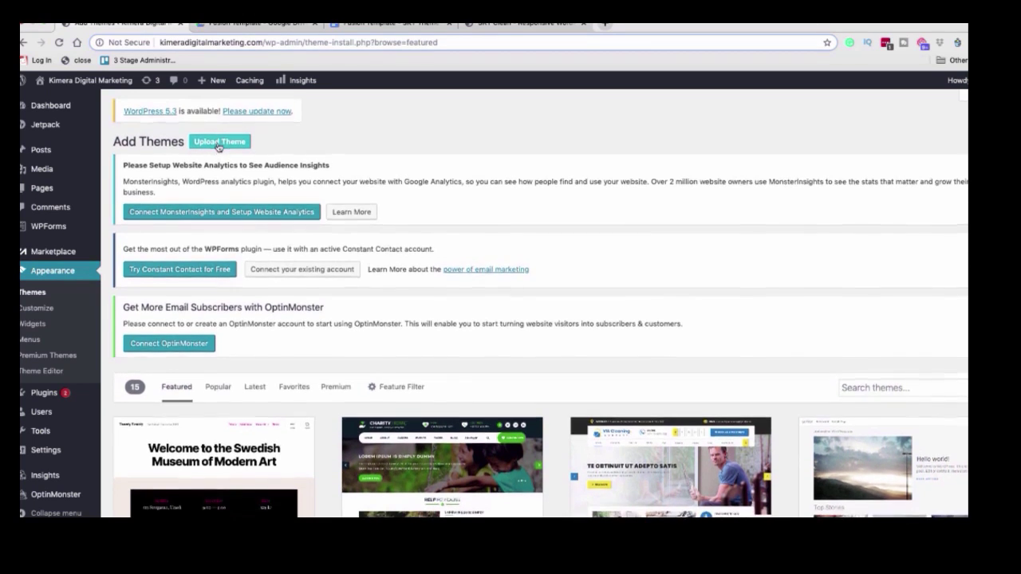
click(219, 144)
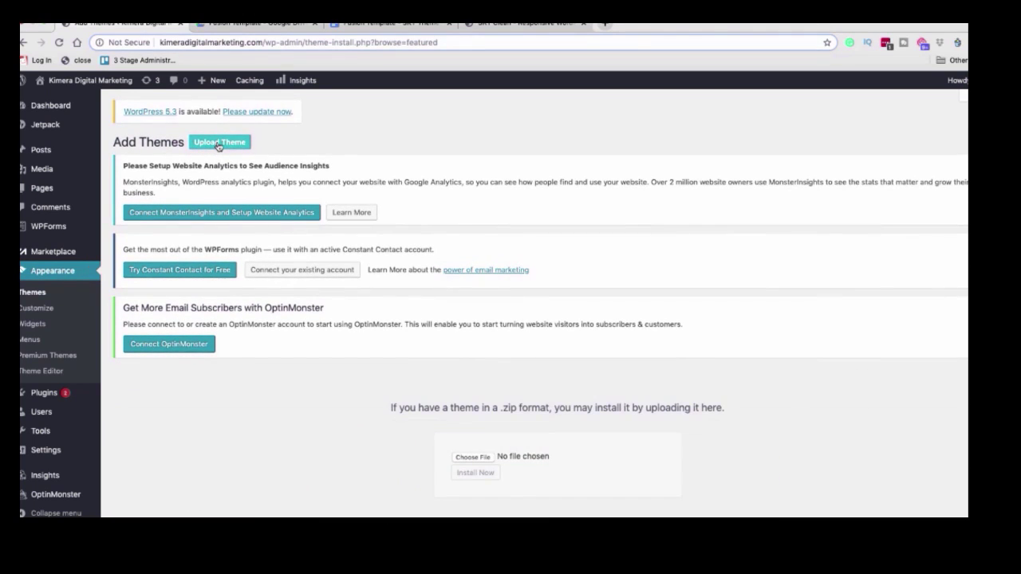
scroll(436, 365, down, 3)
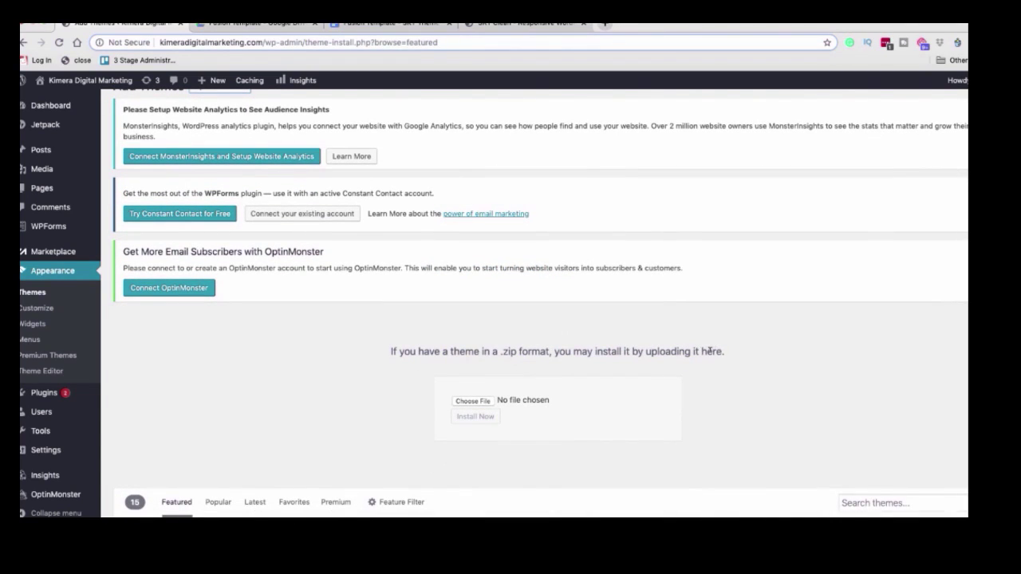
scroll(472, 490, up, 1)
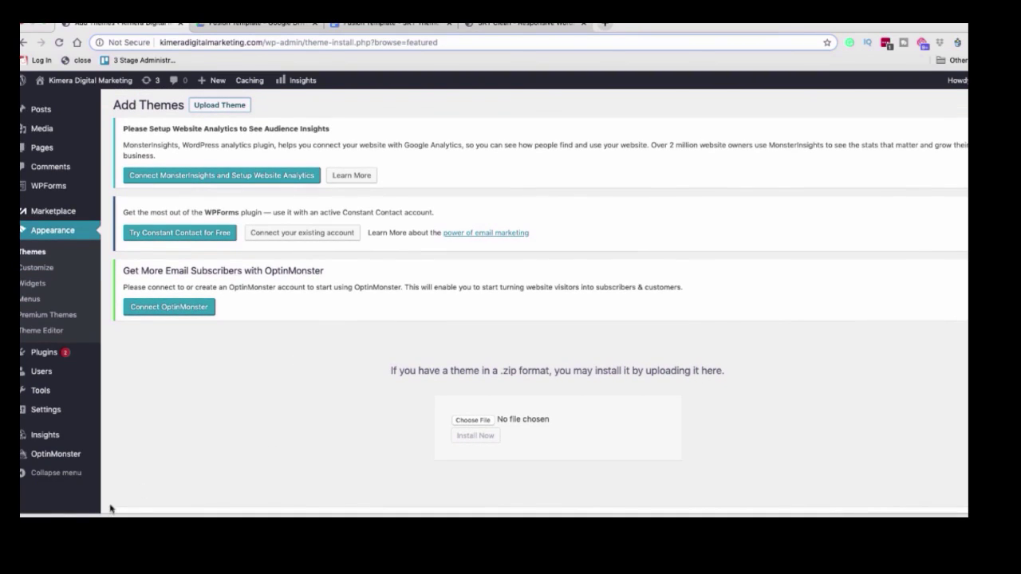
click(472, 420)
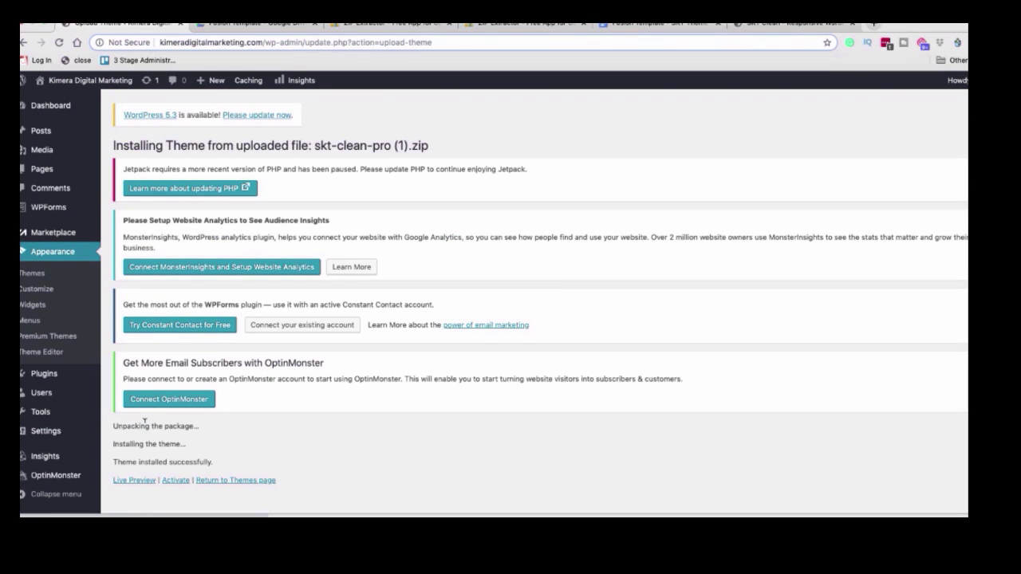
scroll(323, 441, down, 1)
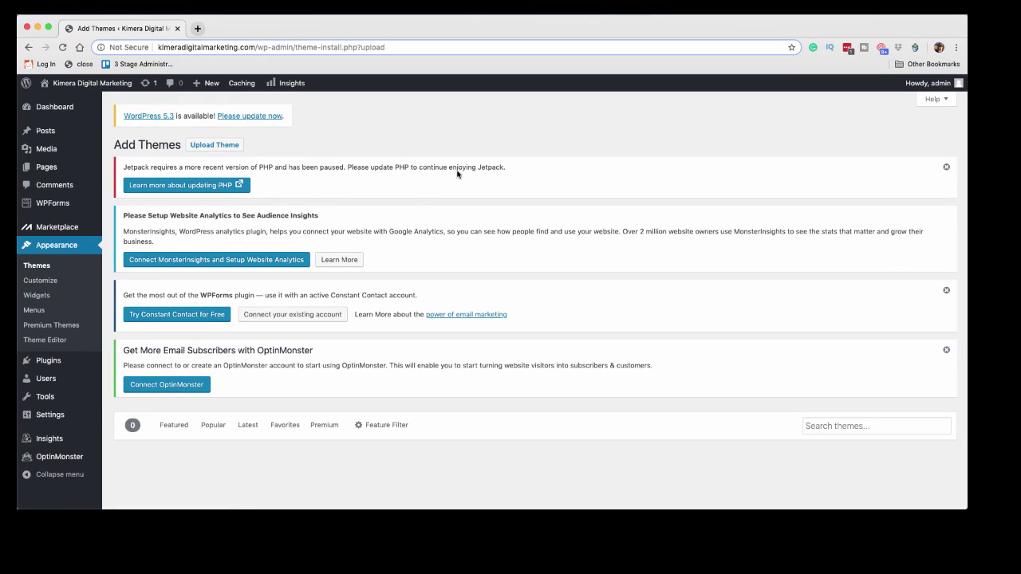
Activate the SKT Clean Pro theme from Appearance > Themes.
click(45, 269)
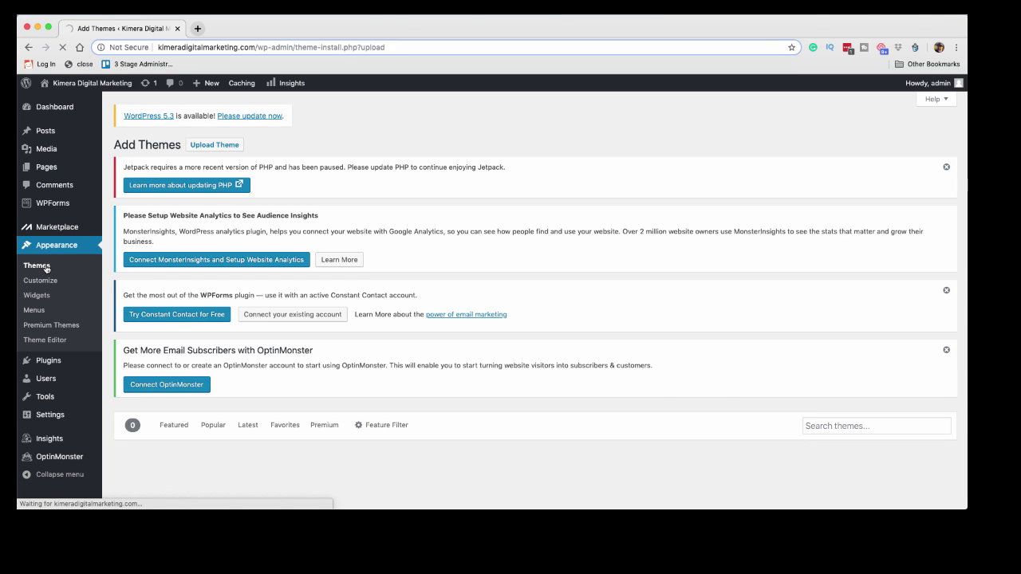
scroll(335, 299, down, 3)
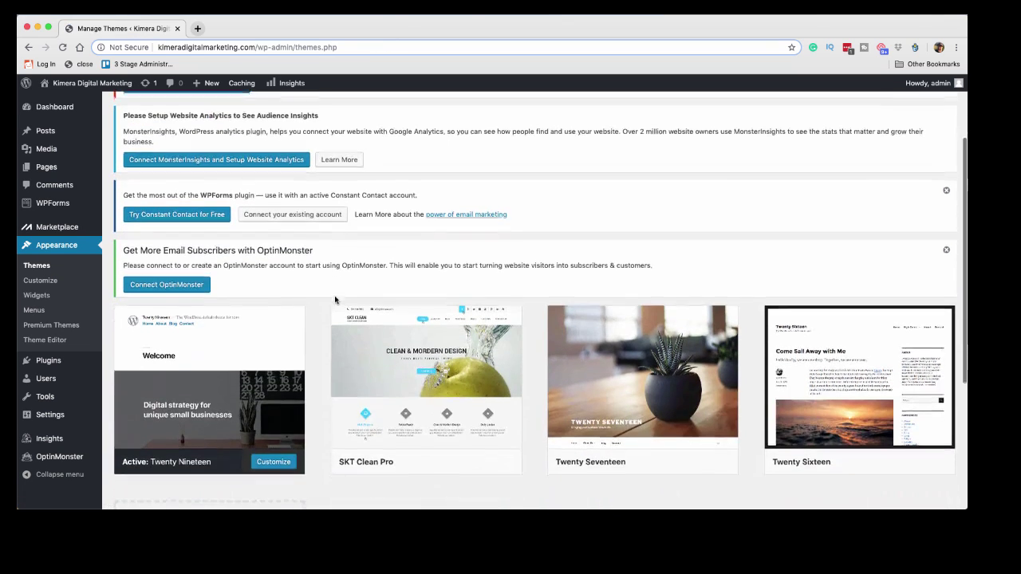
scroll(335, 300, down, 2)
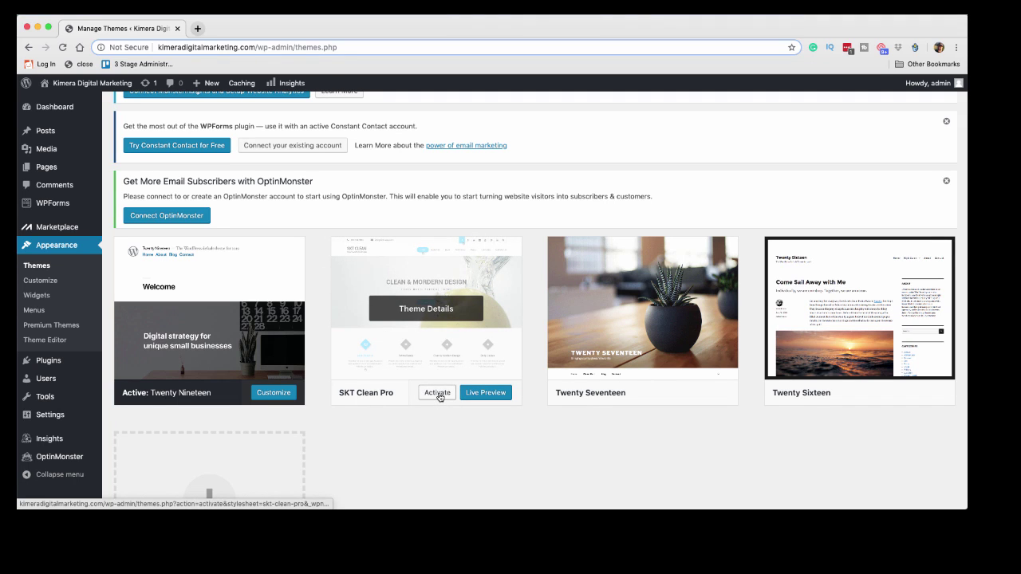
click(438, 394)
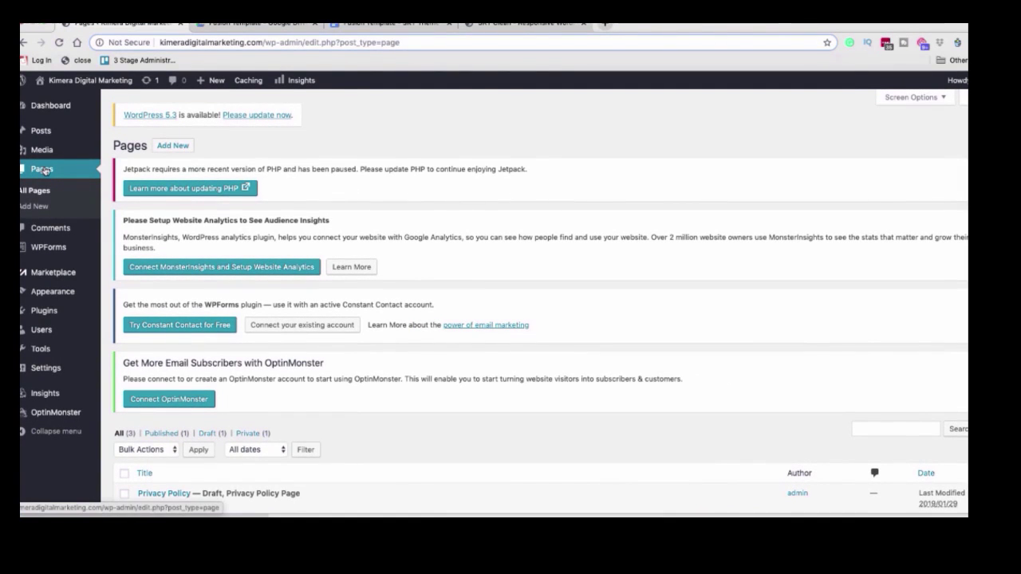
Review the Pages list: draft Privacy Policy, published Sample Page and private WPForms Preview.
scroll(582, 318, down, 3)
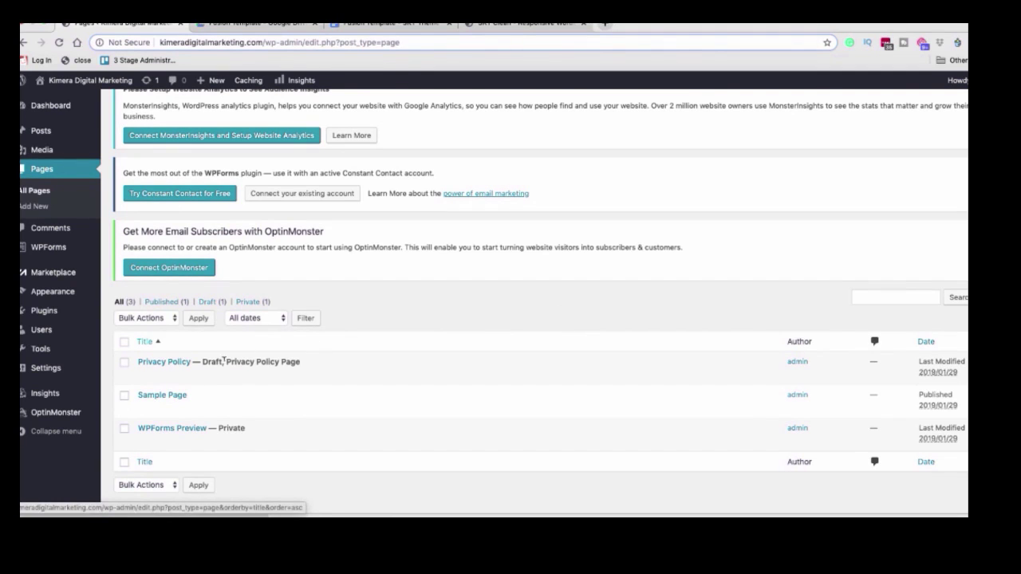
mouse_move(184, 405)
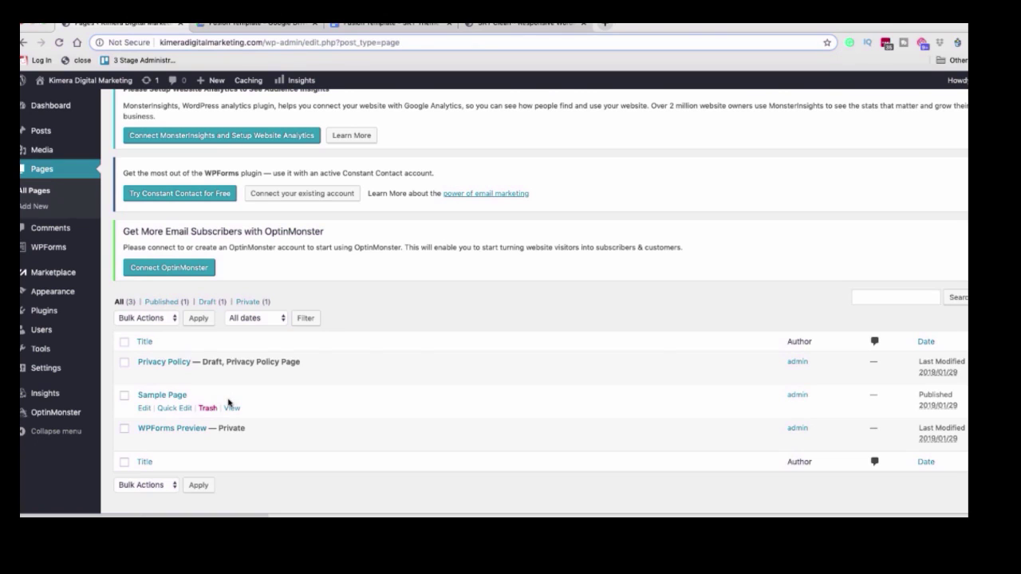
scroll(239, 404, up, 1)
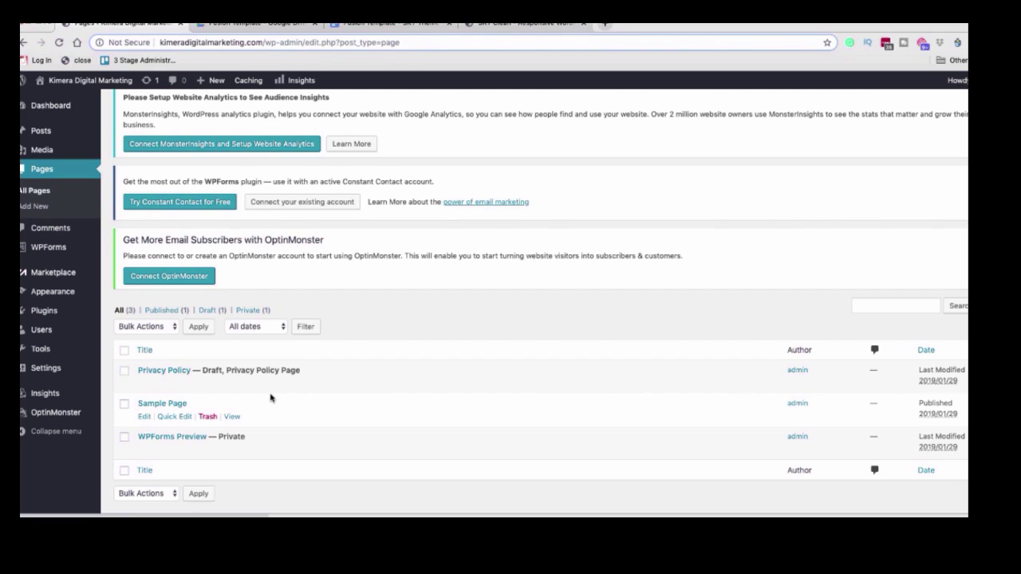
scroll(275, 400, down, 1)
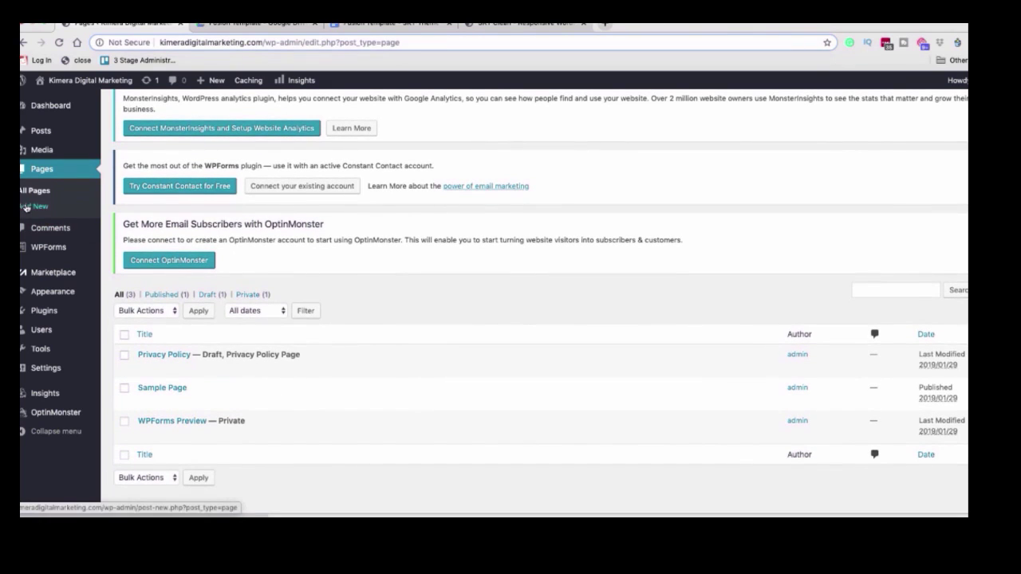
Add a new page titled 'Sample Page 2' with the body text 'This is my first page'.
click(26, 207)
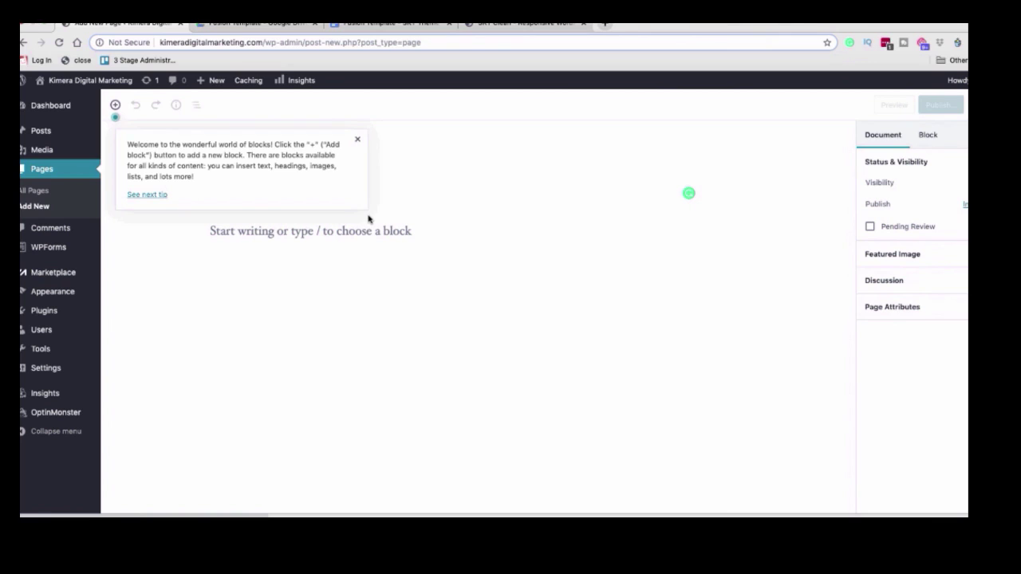
click(358, 142)
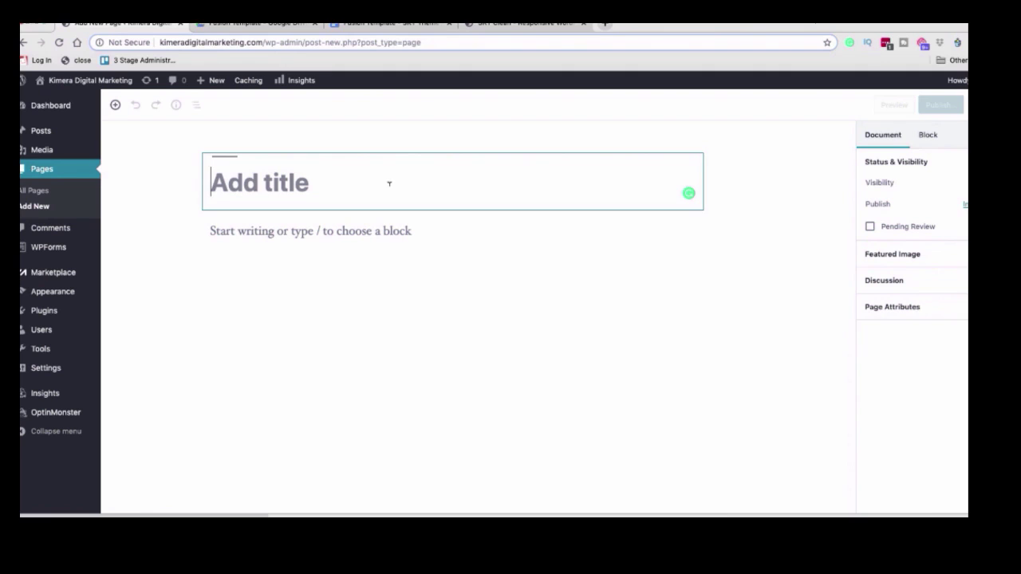
text(Sampel)
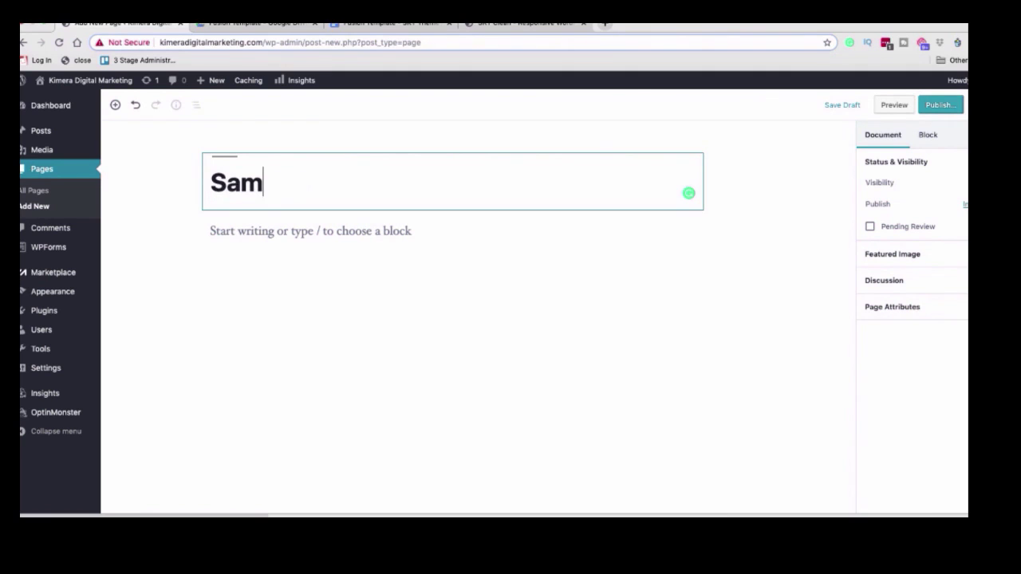
key(BackSpace)
key(BackSpace)
text(le )
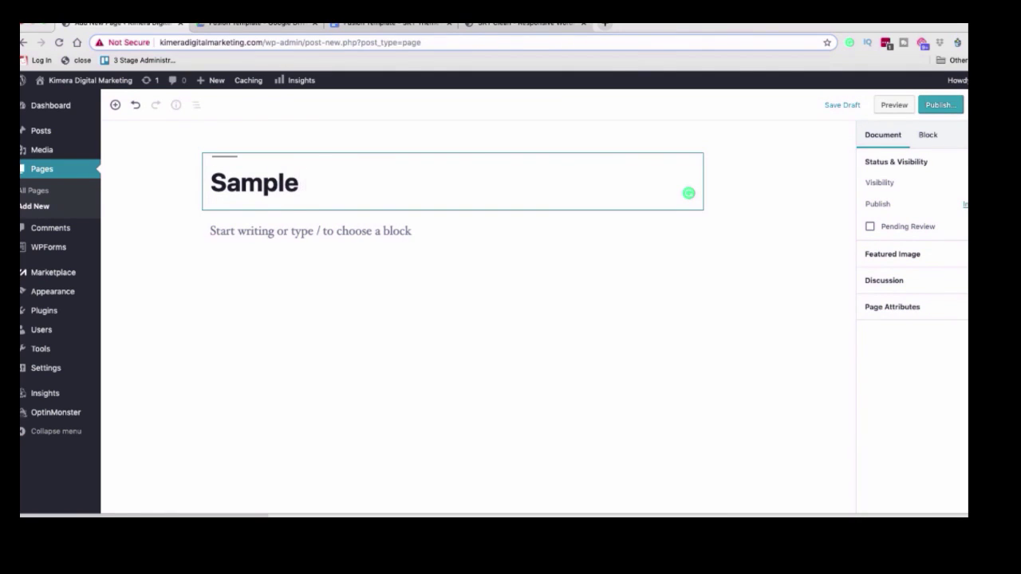
text(Page 2)
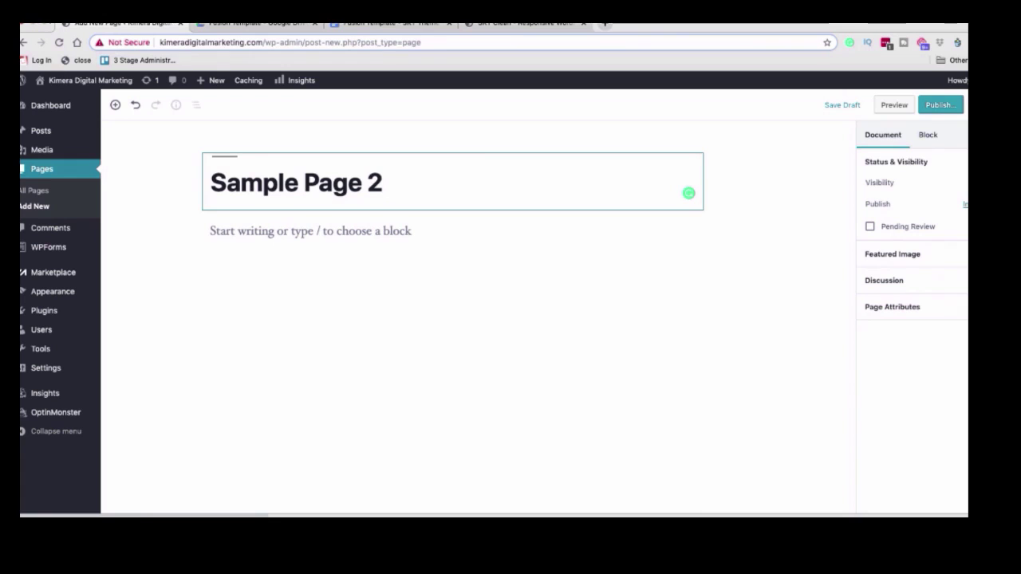
click(281, 231)
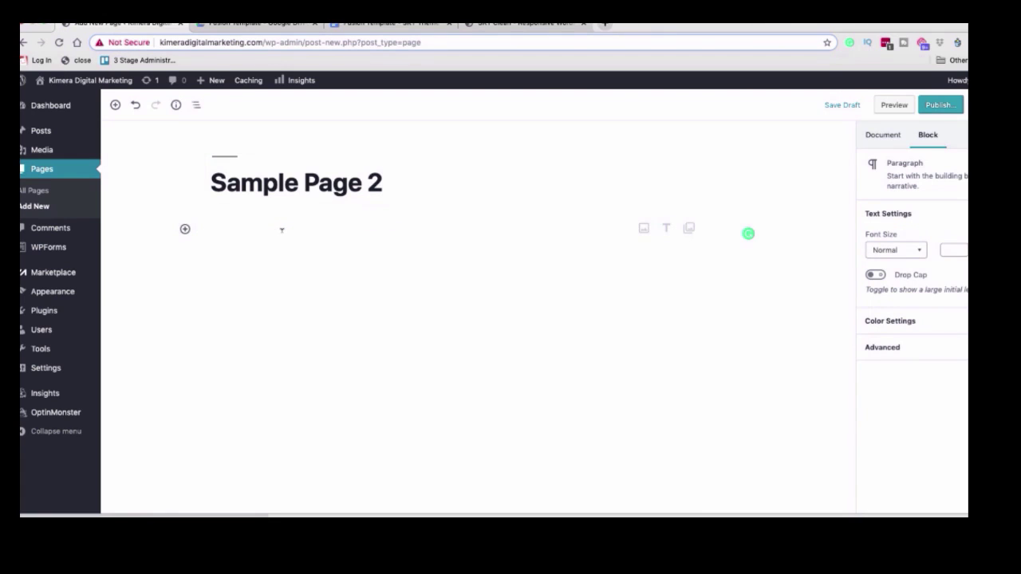
text(This is m)
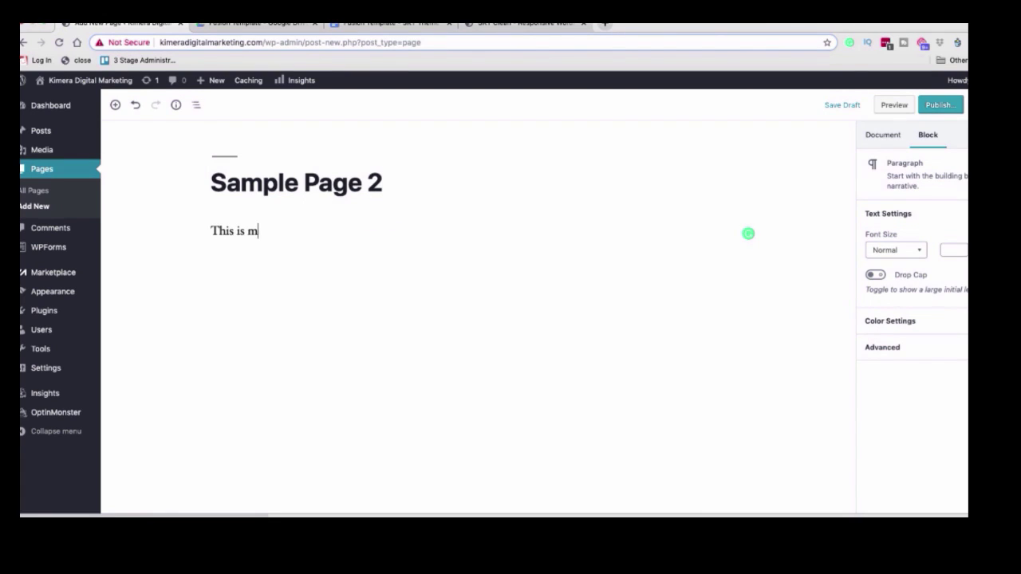
text(y first page)
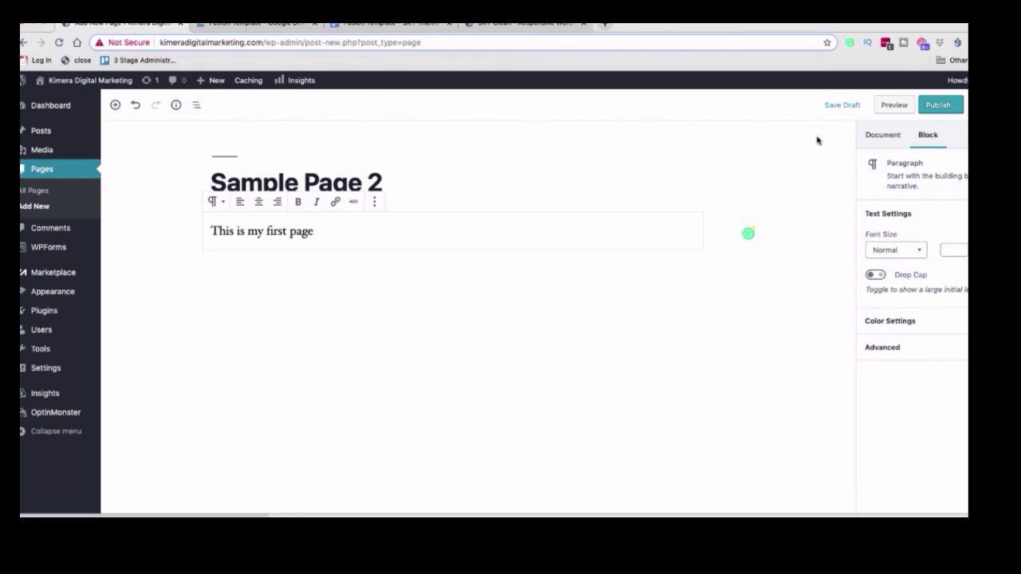
Preview Sample Page 2 on the site and scroll through its content and footer.
click(899, 106)
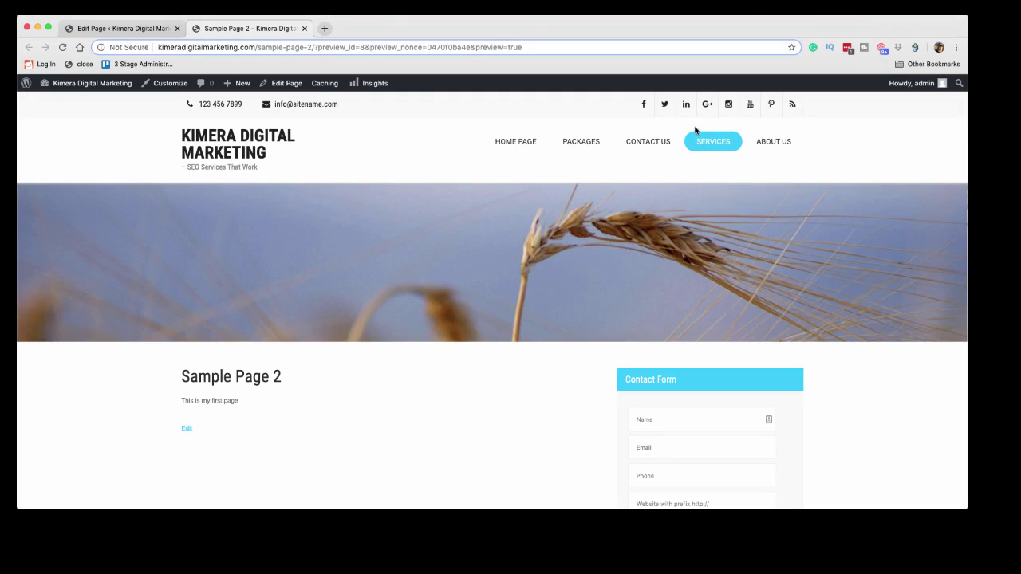
mouse_move(684, 157)
scroll(684, 156, down, 2)
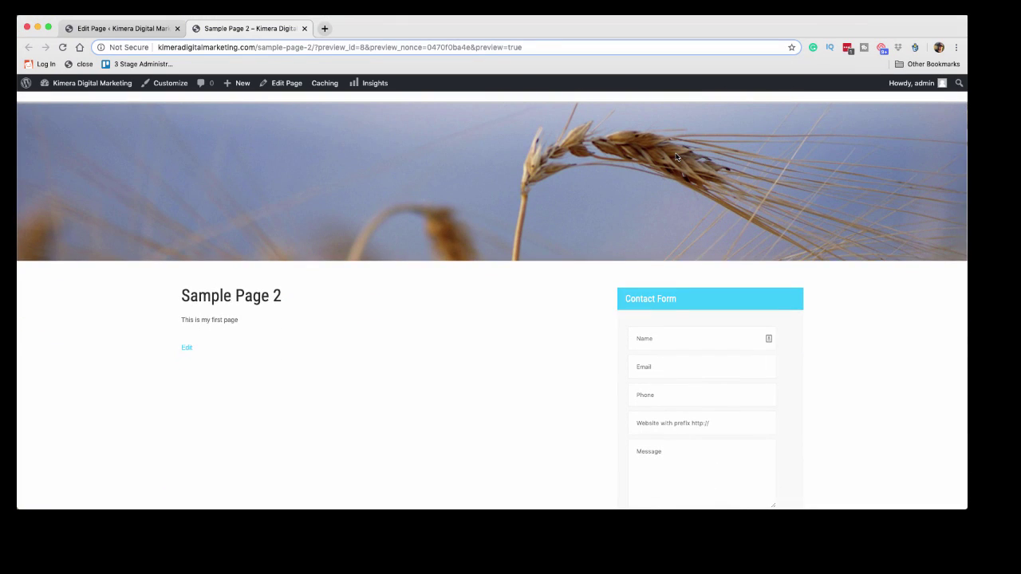
scroll(481, 190, down, 4)
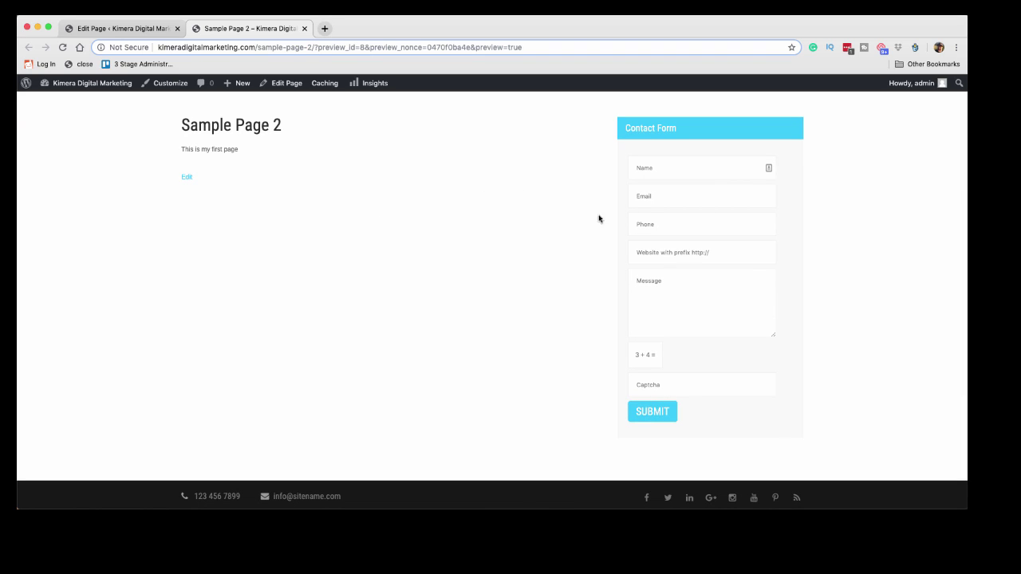
scroll(448, 222, down, 6)
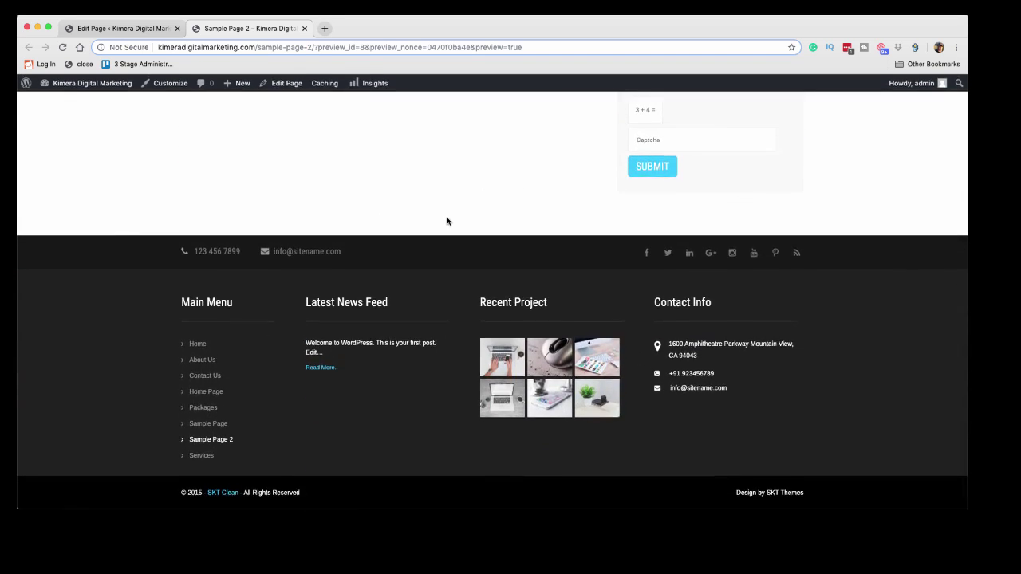
scroll(441, 216, up, 9)
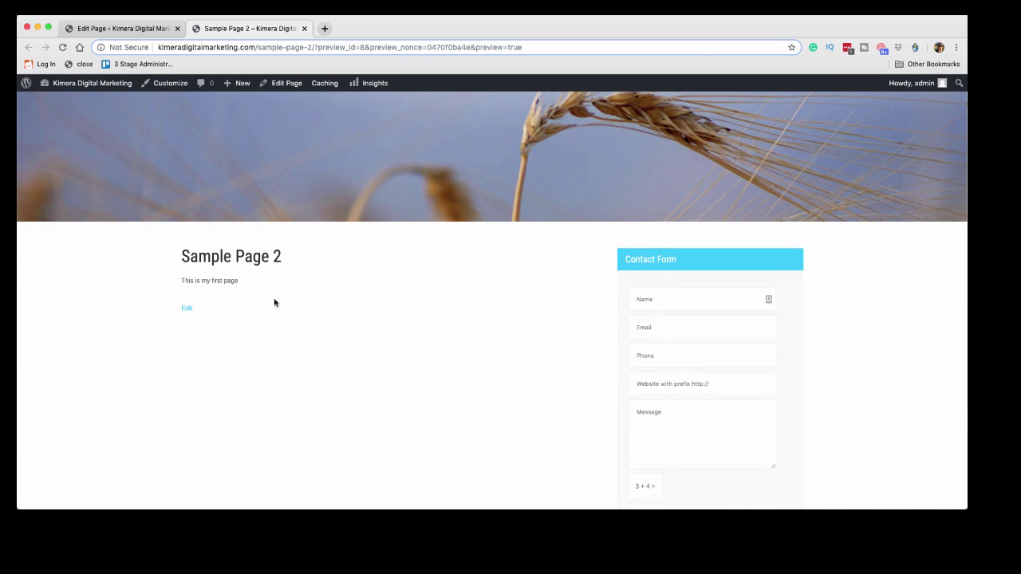
scroll(370, 358, up, 1)
scroll(370, 358, up, 3)
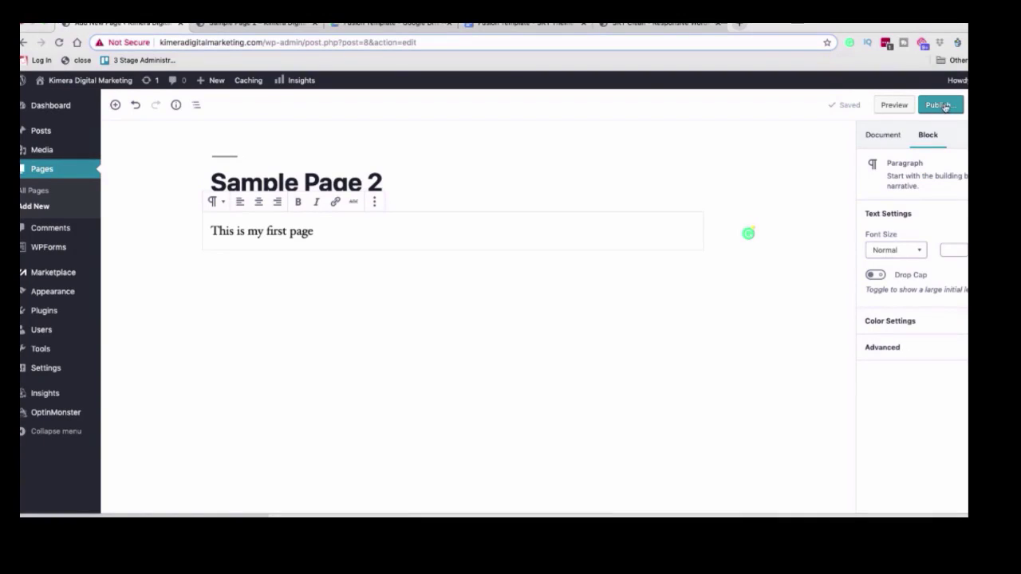
Publish Sample Page 2 with Public visibility, then start a fresh new page.
click(938, 105)
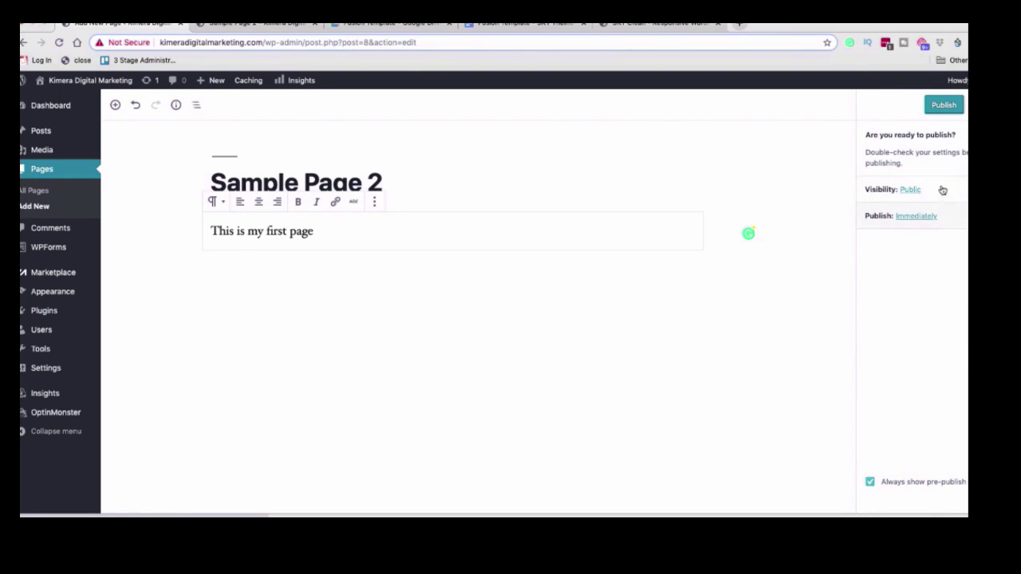
click(910, 189)
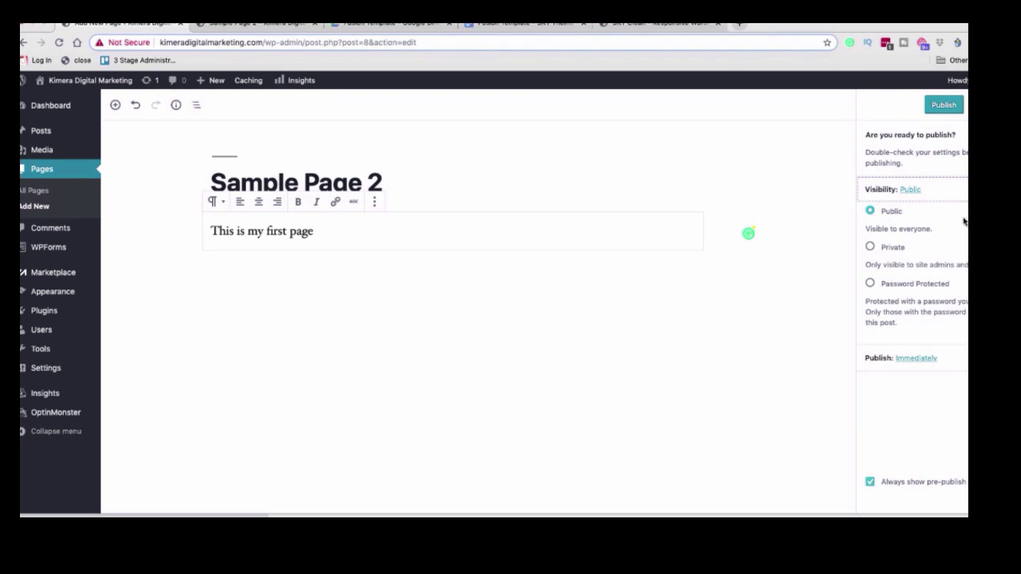
click(748, 233)
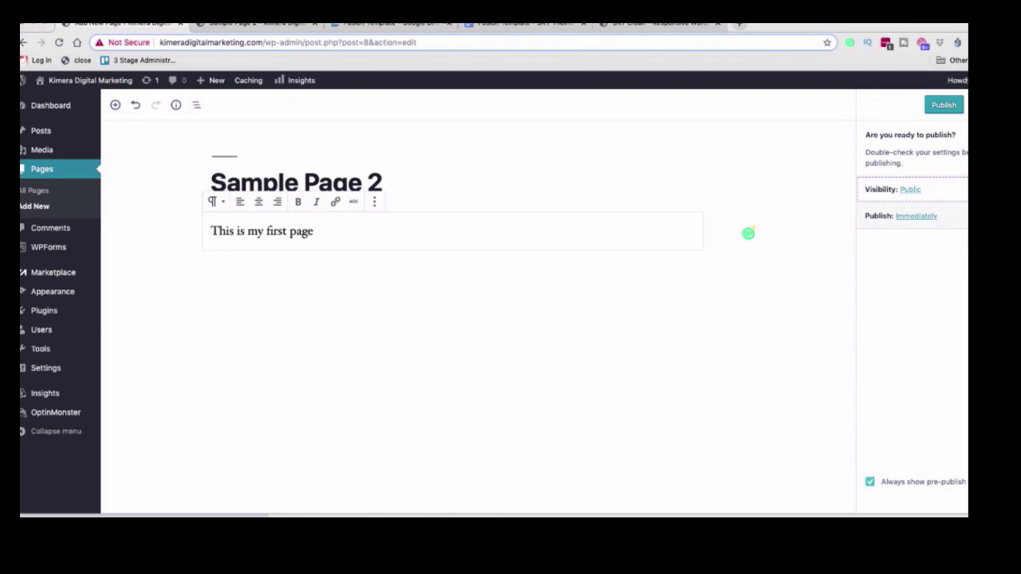
key(Tab)
key(Return)
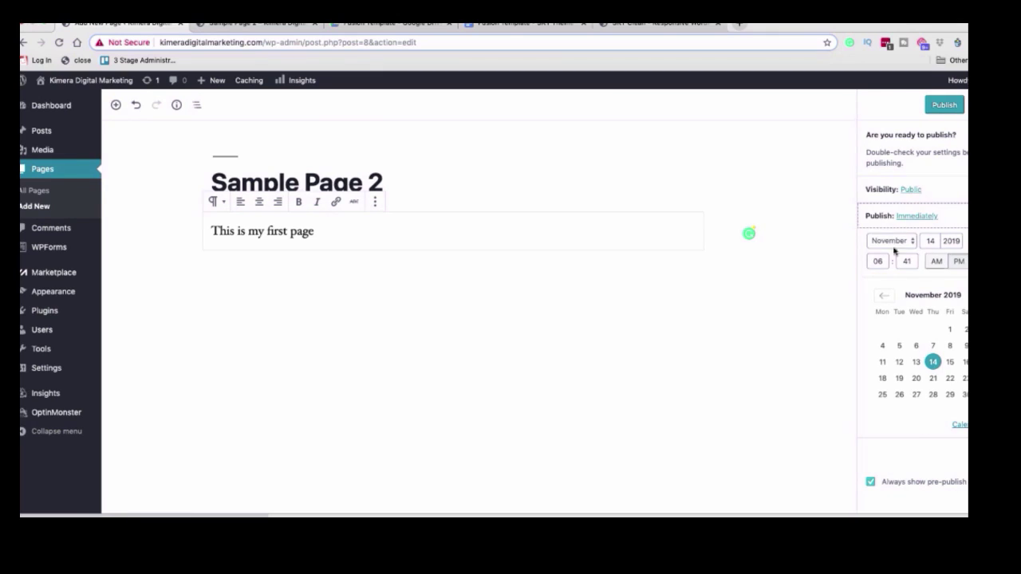
click(944, 107)
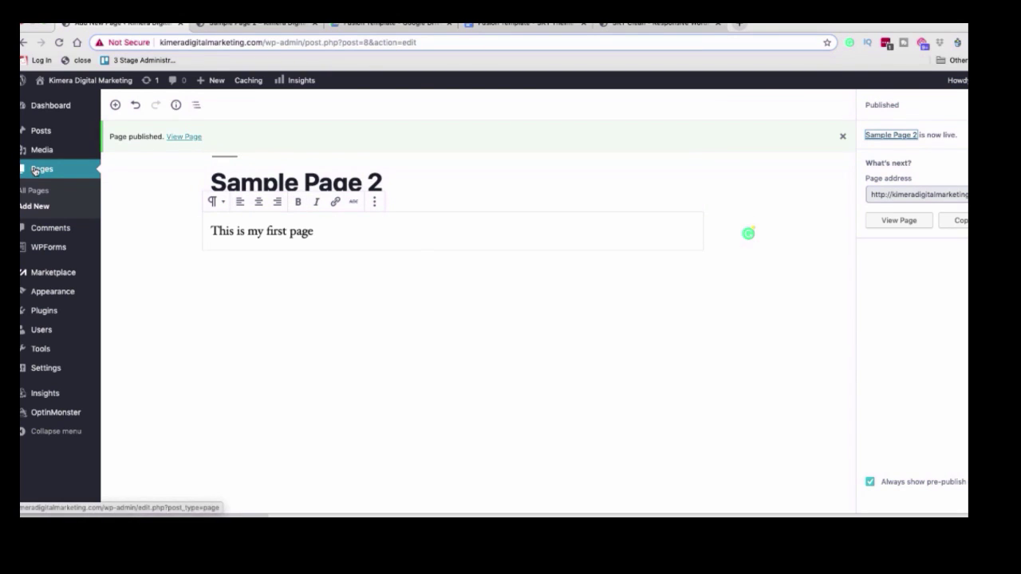
click(37, 171)
Start a new blank page, then view the nine-page list under Pages > All Pages.
click(42, 207)
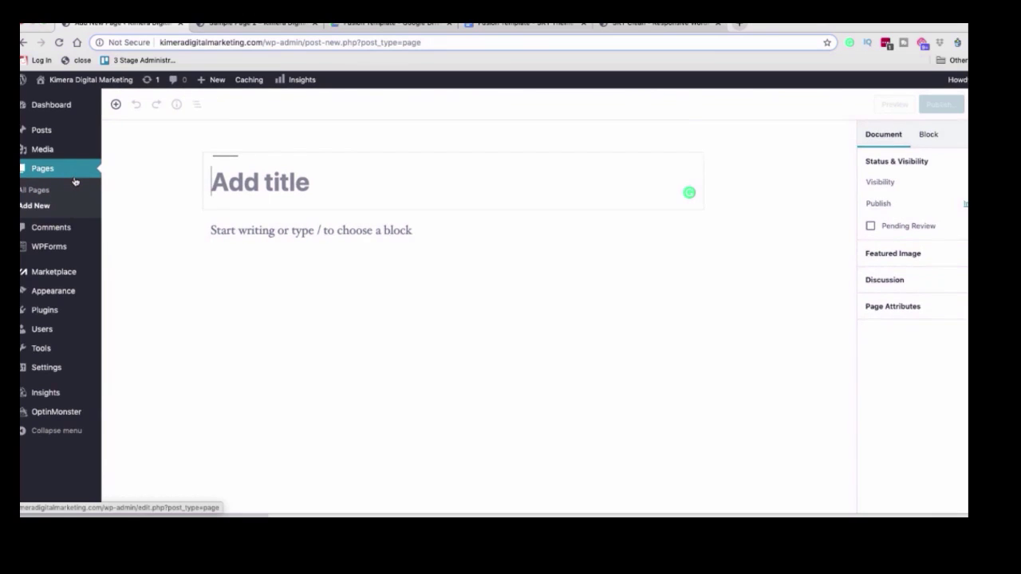
scroll(104, 179, right, 1)
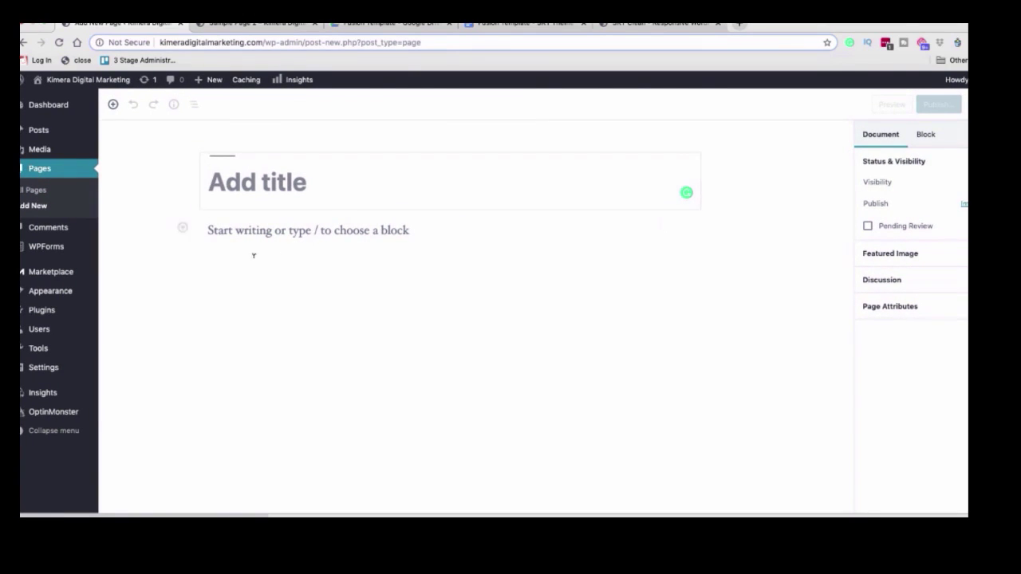
scroll(200, 246, left, 1)
mouse_move(214, 214)
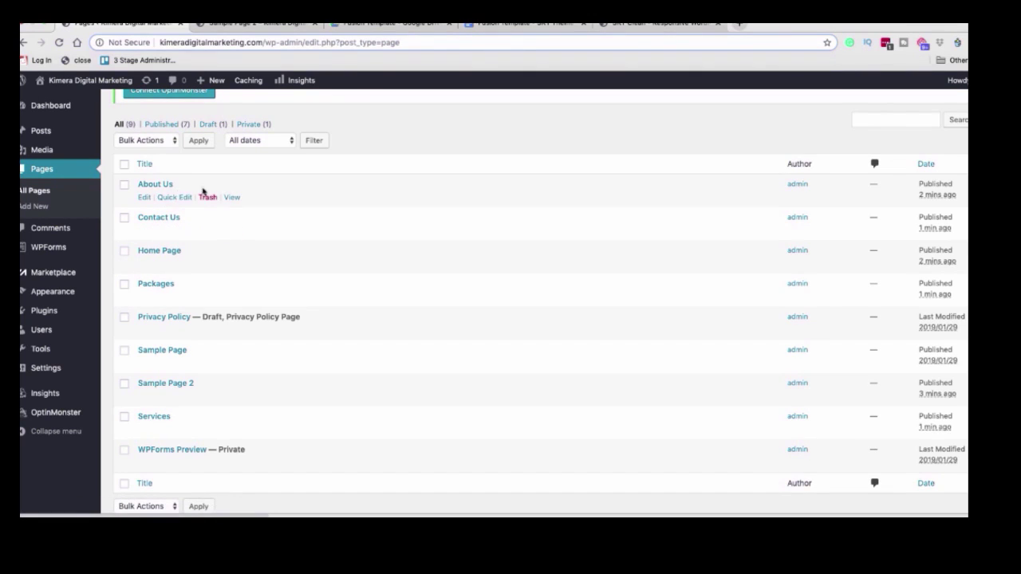
Go to Appearance > Menus in the admin sidebar to reach the menu editor.
scroll(229, 324, up, 1)
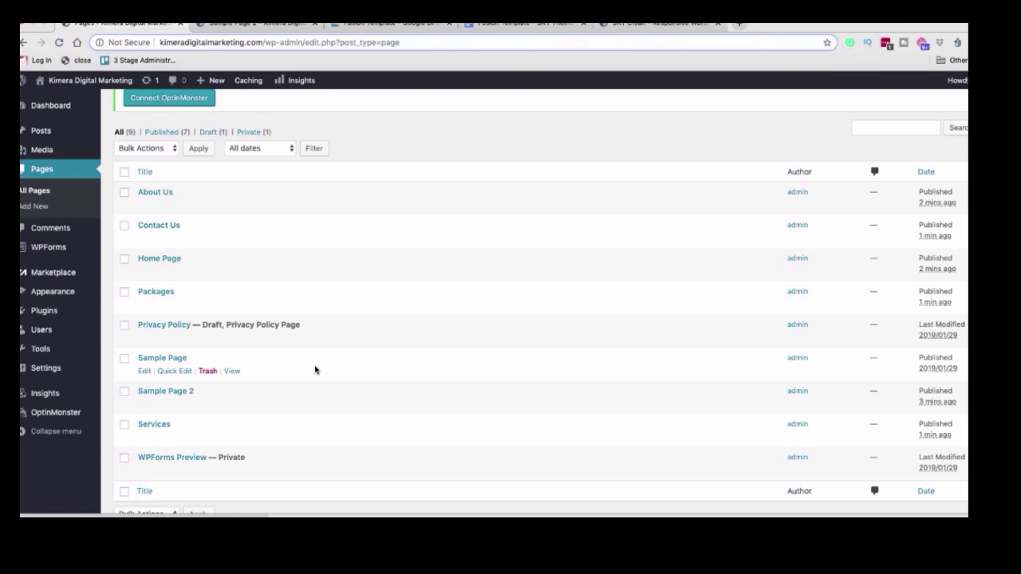
scroll(315, 369, down, 3)
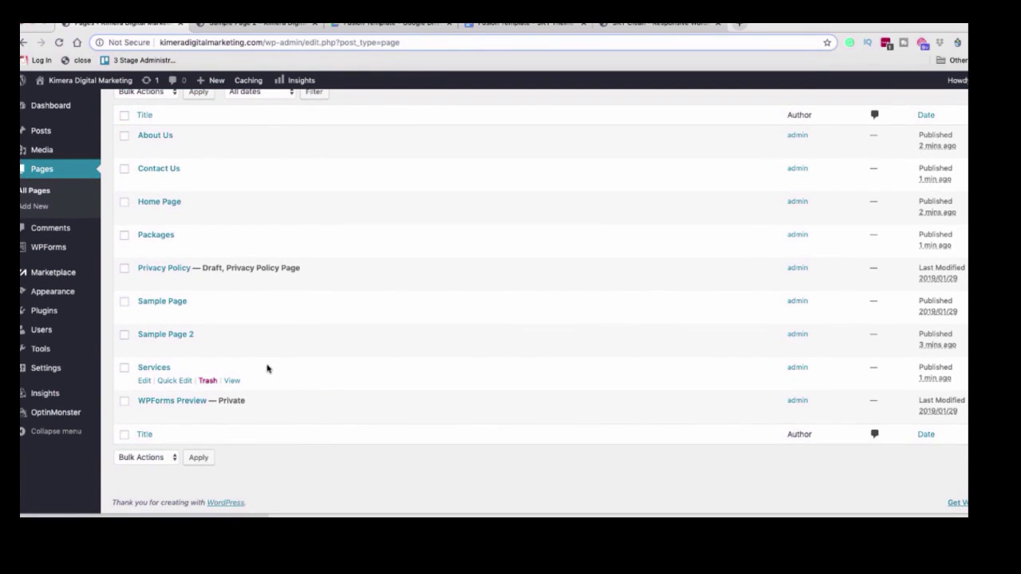
scroll(279, 351, up, 1)
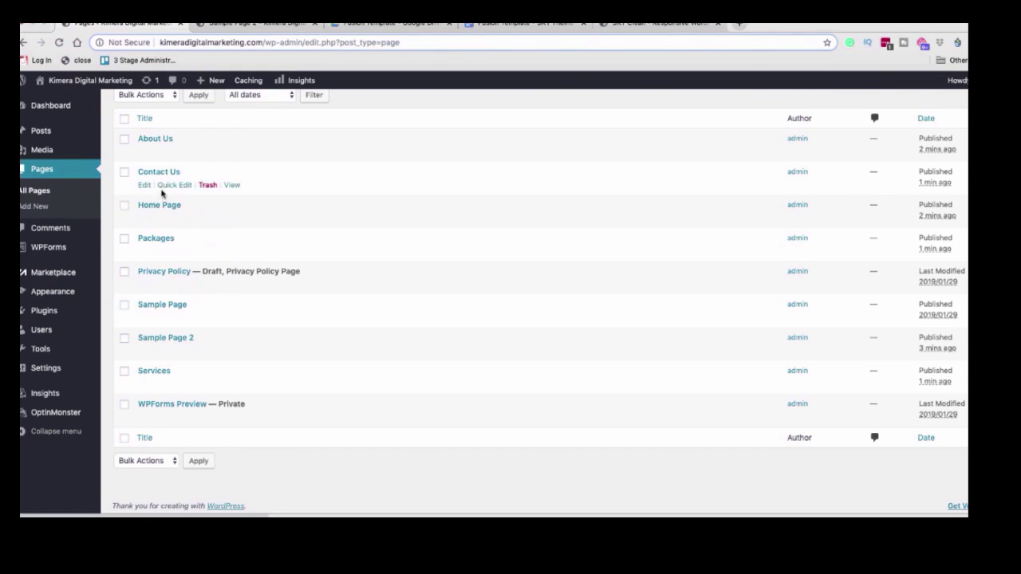
scroll(214, 165, up, 1)
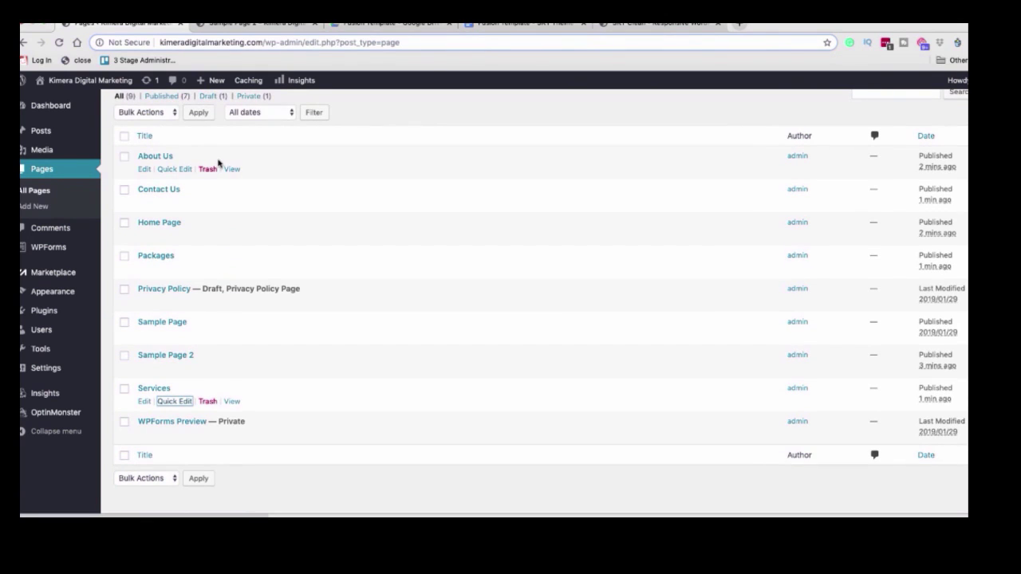
scroll(212, 169, up, 1)
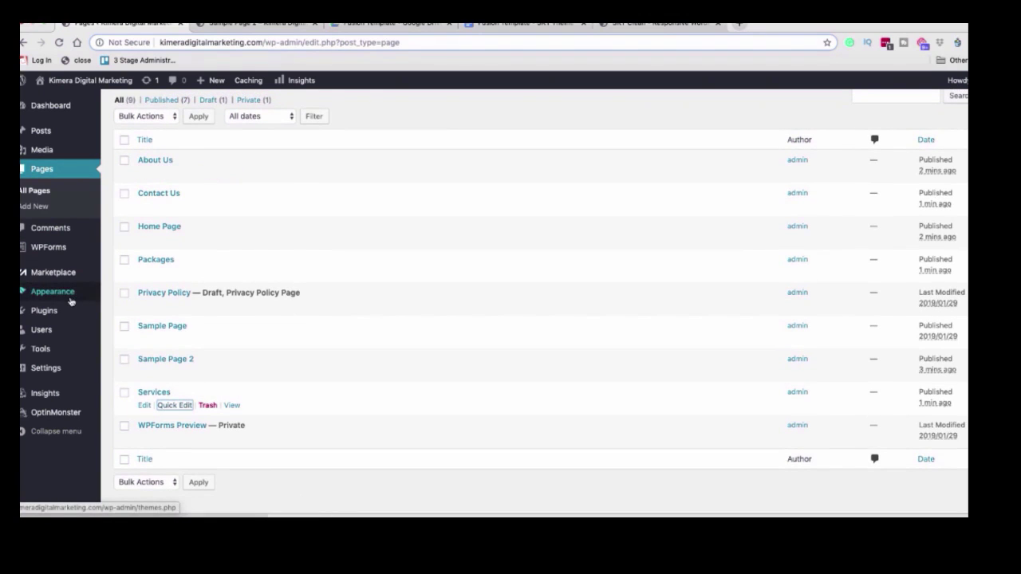
mouse_move(71, 299)
scroll(74, 295, up, 1)
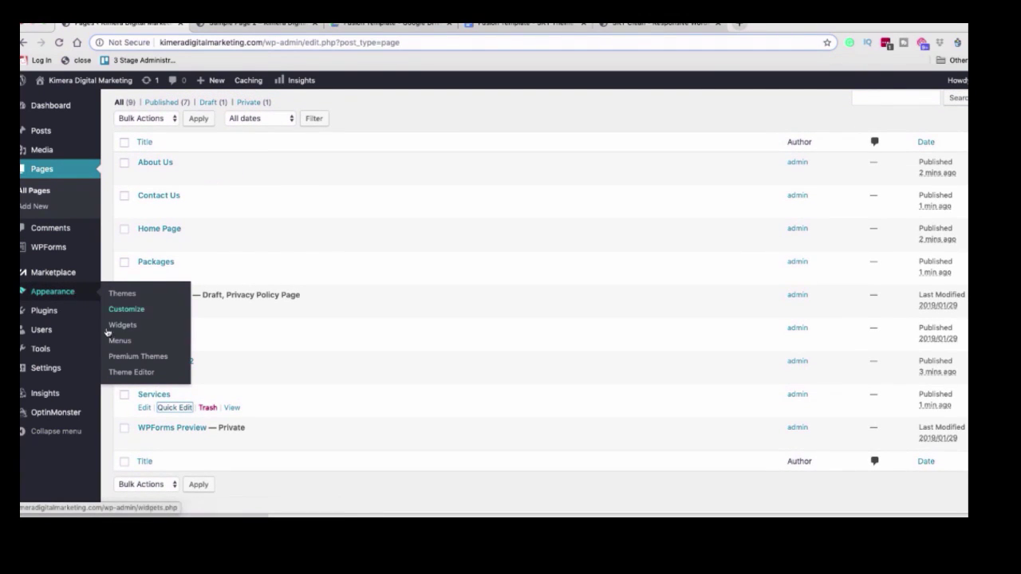
click(128, 341)
Create a new menu named 'Home Page'.
scroll(441, 274, down, 1)
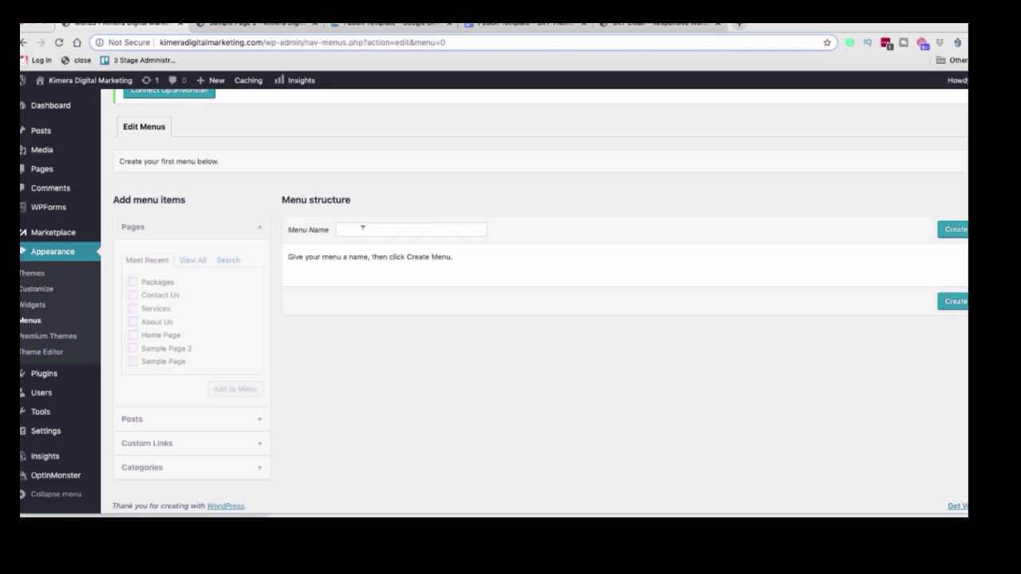
click(362, 228)
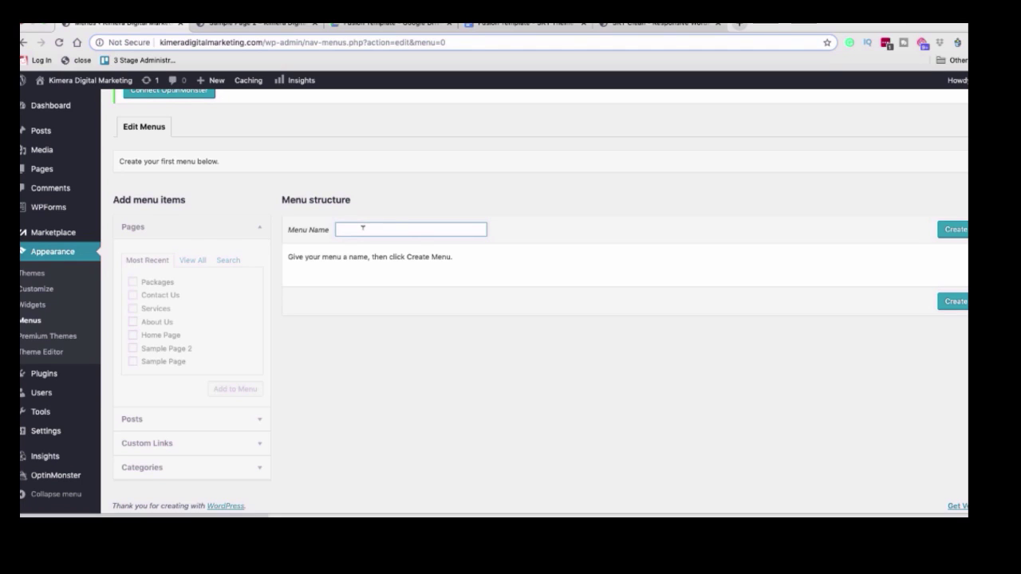
click(362, 228)
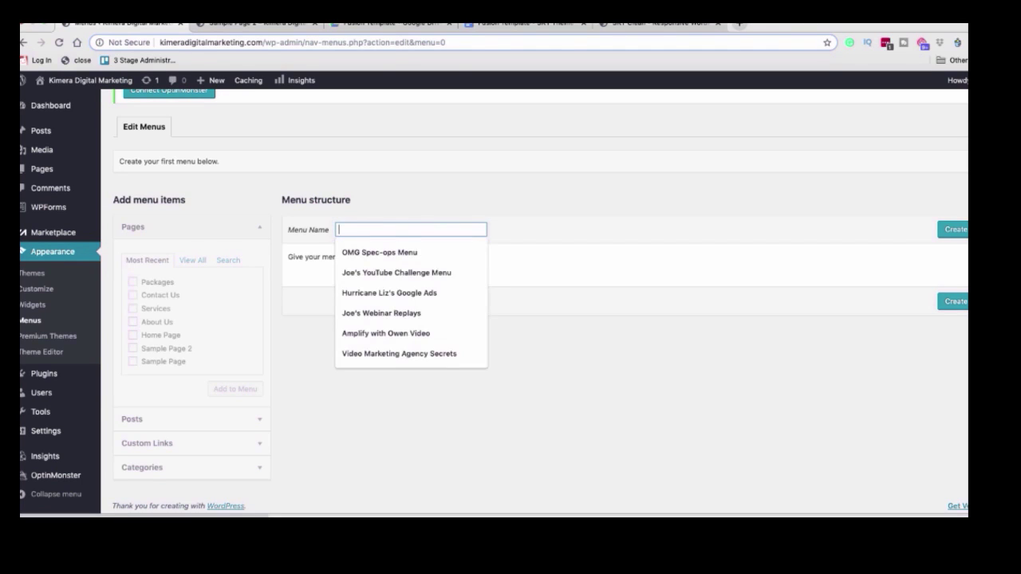
text(Home Page)
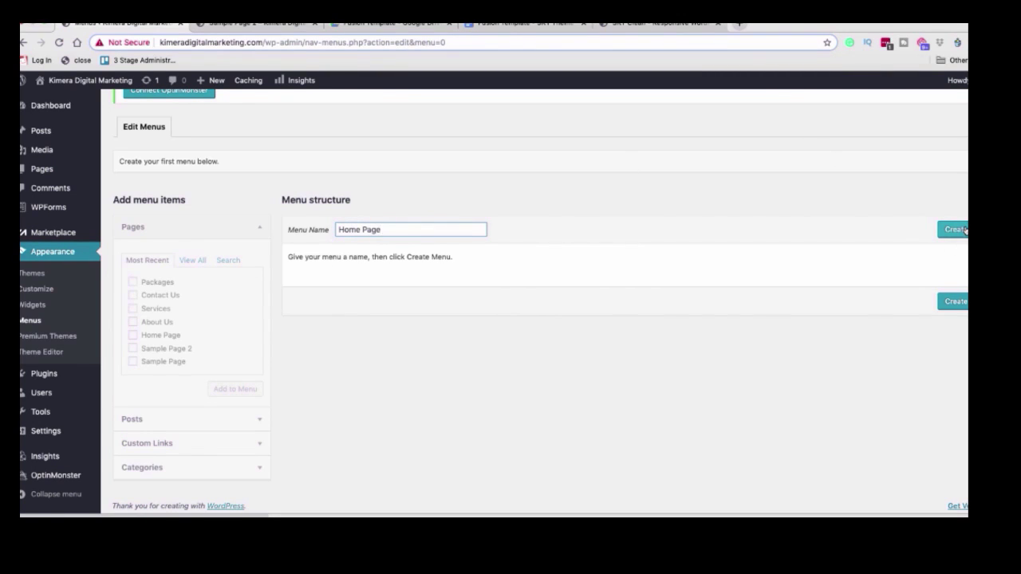
click(962, 229)
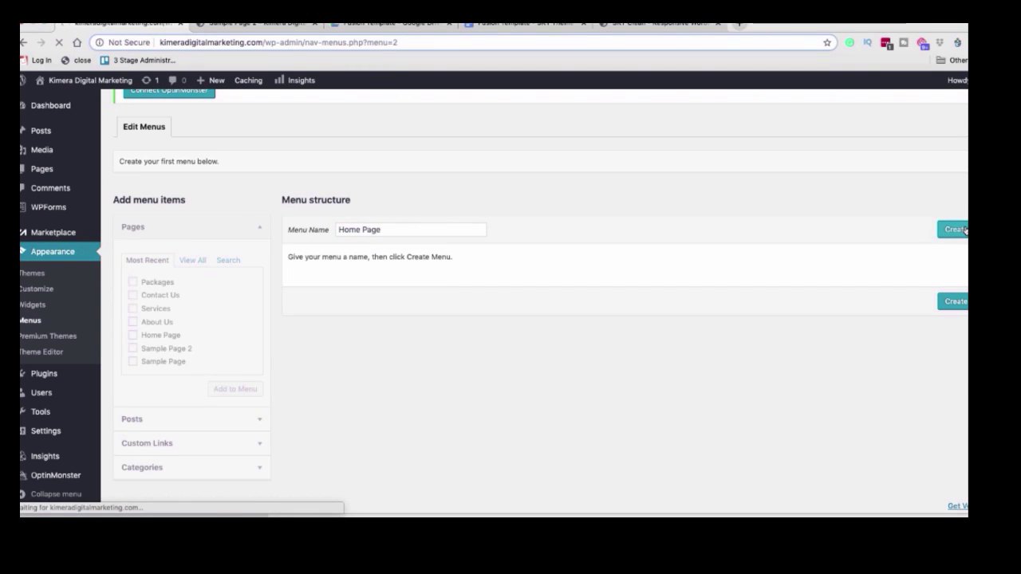
Assign the menu to the Primary display location and tick About Us in Pages.
scroll(706, 253, down, 5)
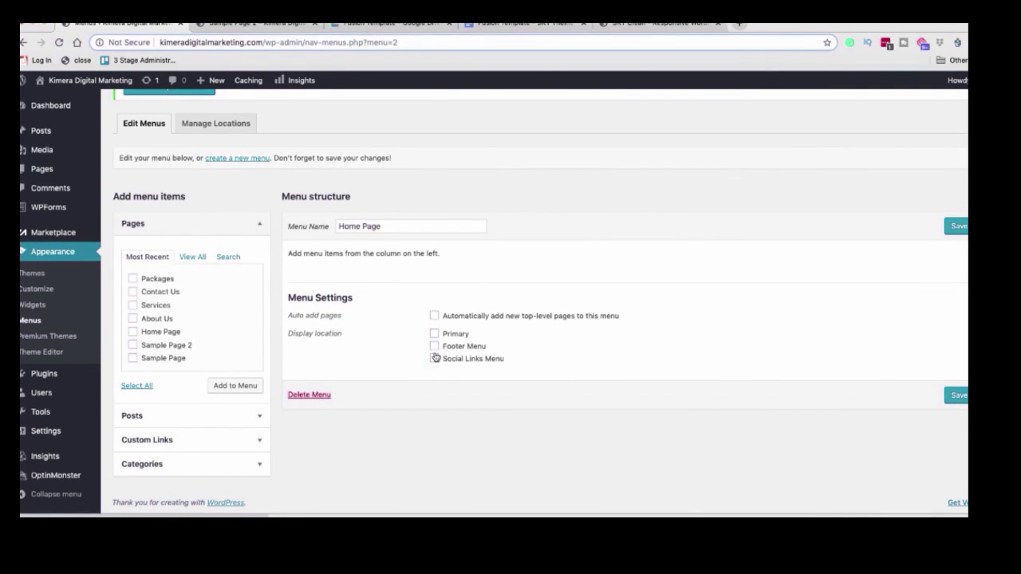
scroll(436, 356, up, 1)
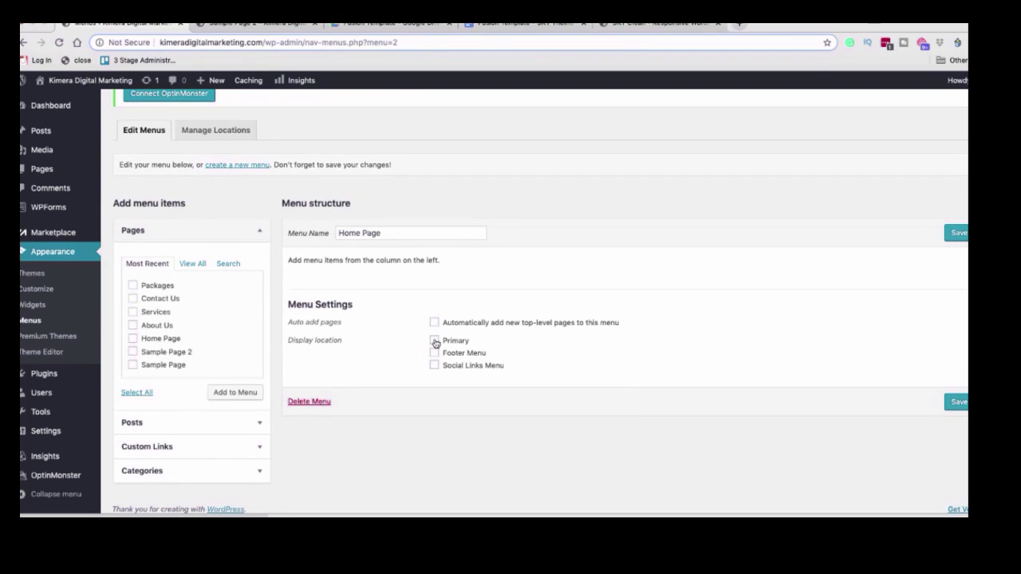
click(434, 342)
click(152, 329)
Tick Services, Packages, Contact Us and Home Page, and add them with About Us.
double_click(145, 311)
click(132, 312)
click(132, 285)
click(133, 299)
scroll(232, 329, down, 1)
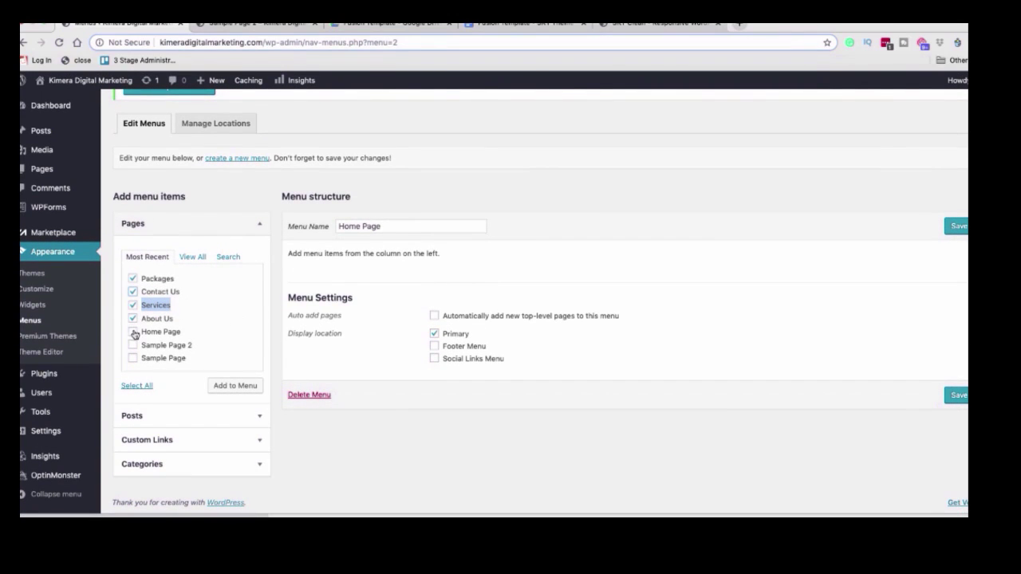
click(133, 331)
click(233, 385)
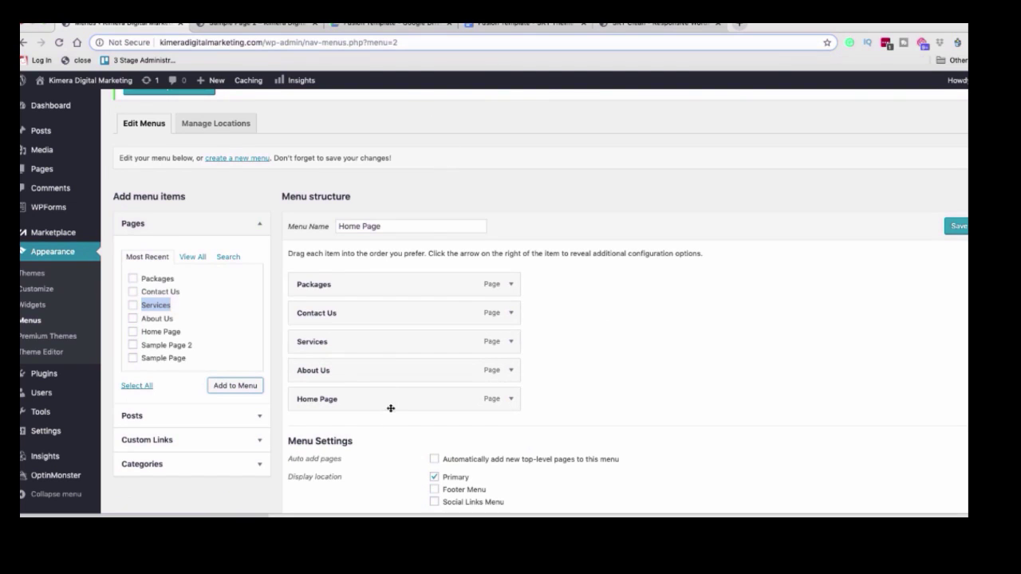
Move Home Page to the top and add Sample Page 2 and Sample Page to the menu.
drag(391, 408, 394, 278)
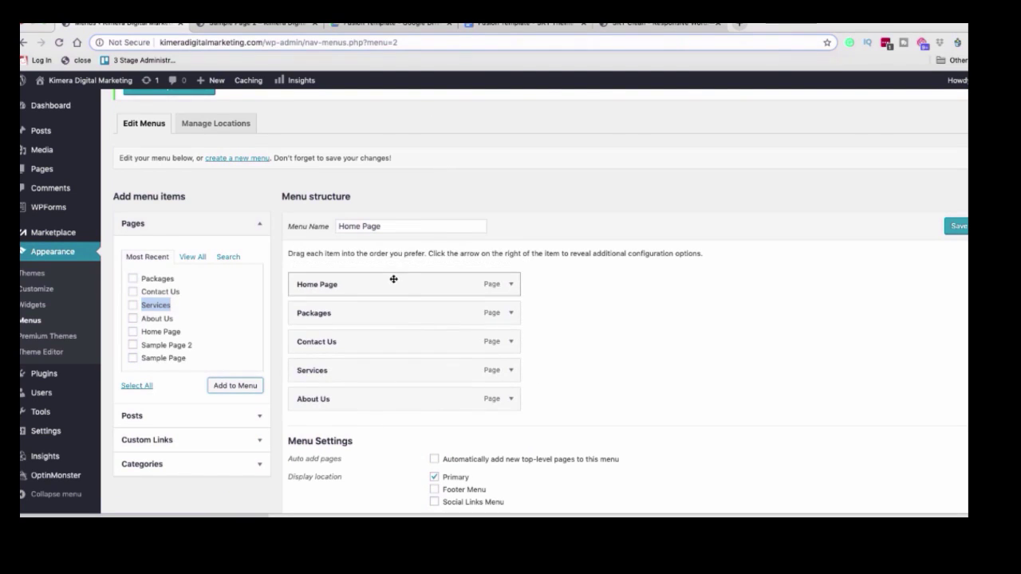
click(133, 345)
click(132, 358)
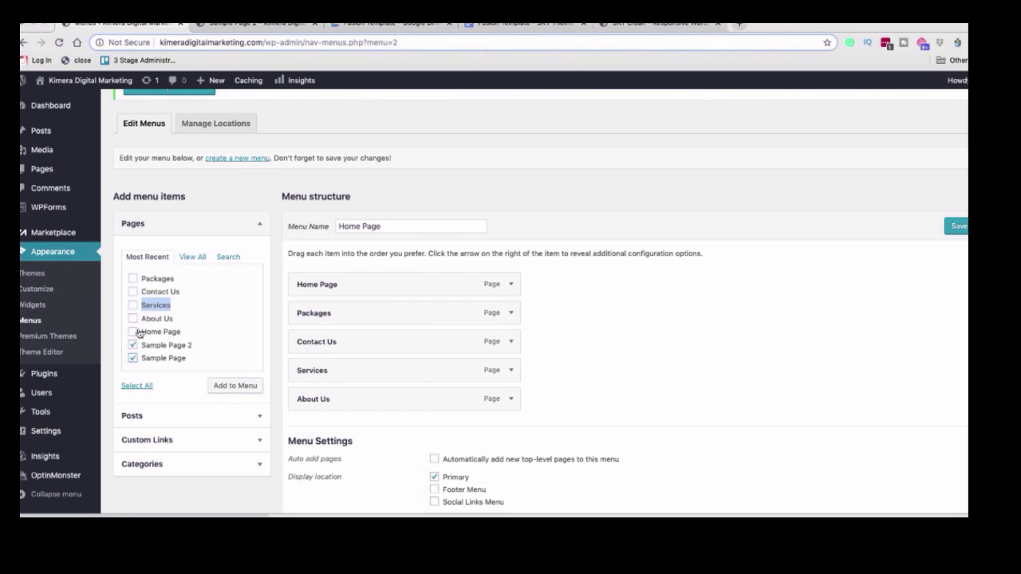
click(237, 386)
Nest both sample pages as sub-items under Services and save the menu.
drag(426, 426, 451, 399)
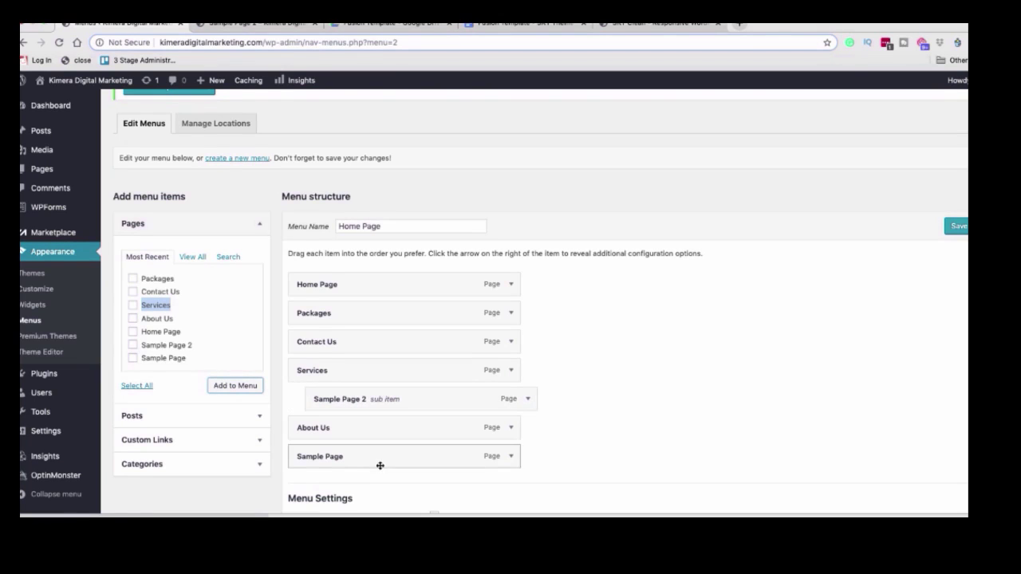
drag(385, 460, 413, 396)
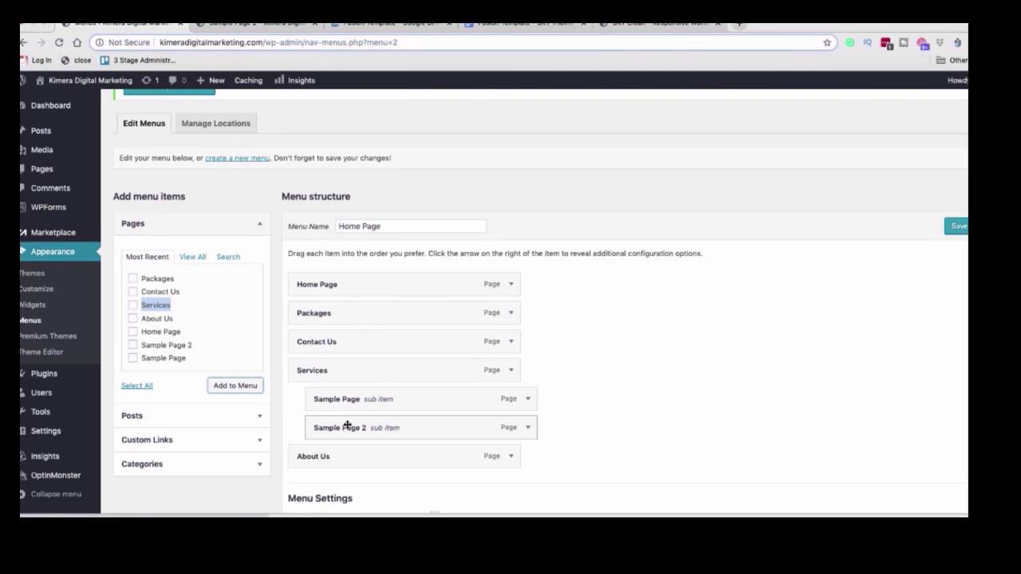
click(957, 226)
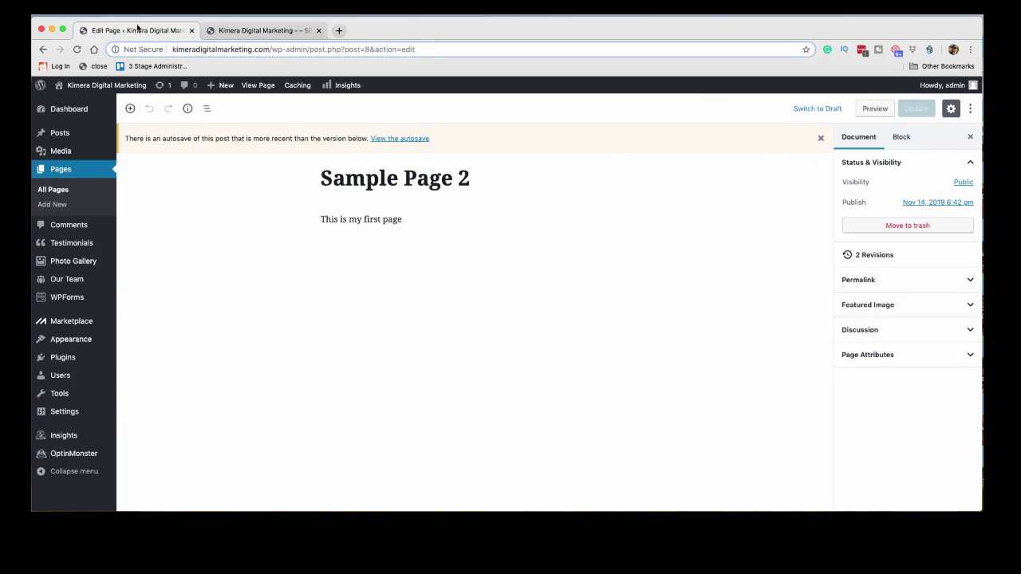
mouse_move(103, 89)
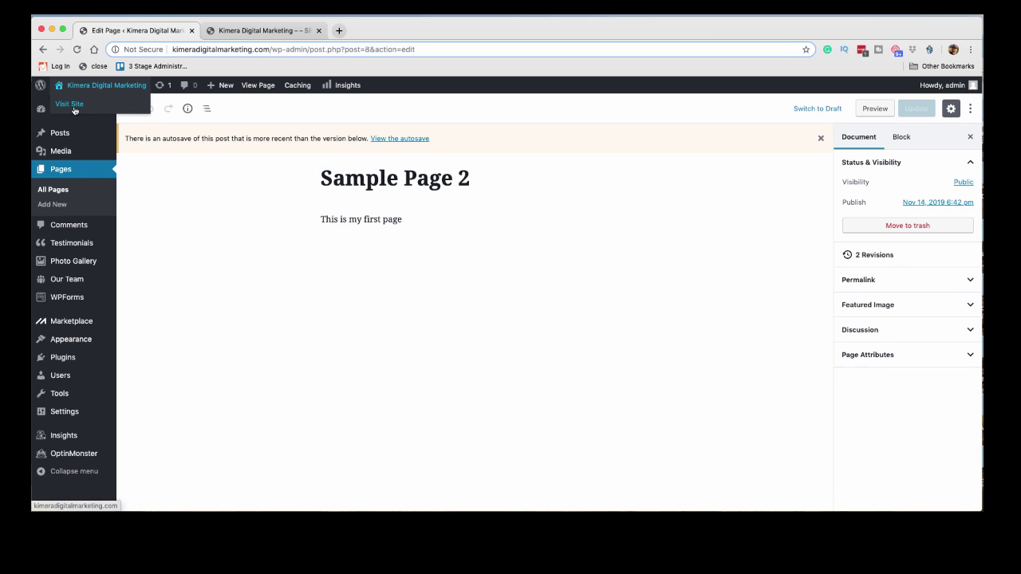
click(255, 32)
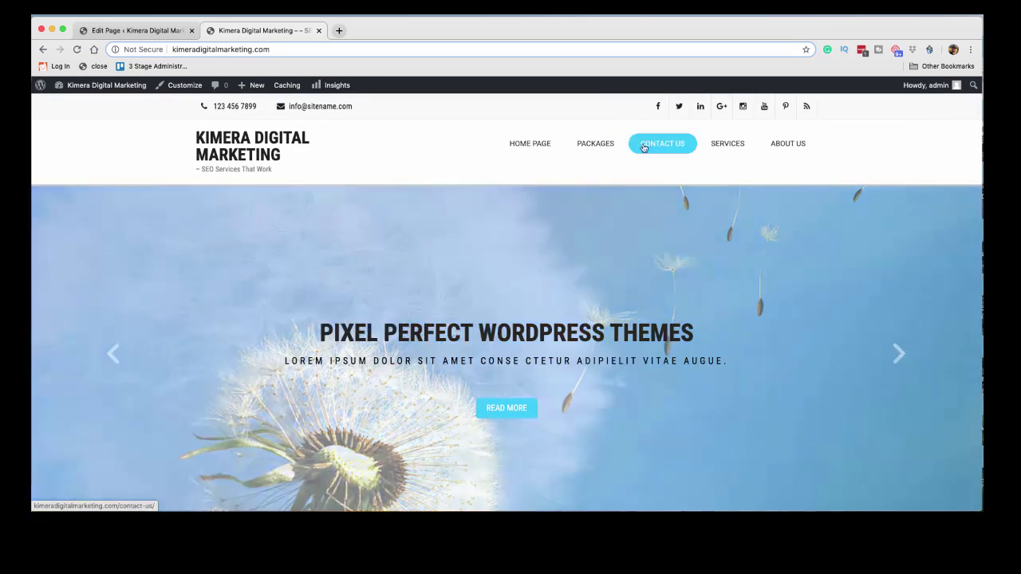
mouse_move(729, 146)
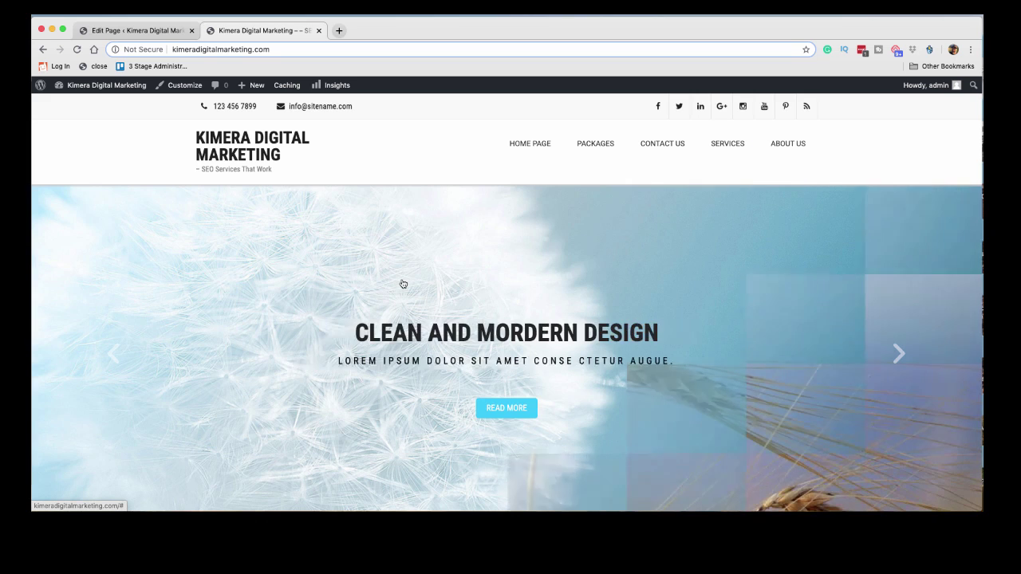
scroll(403, 284, down, 1)
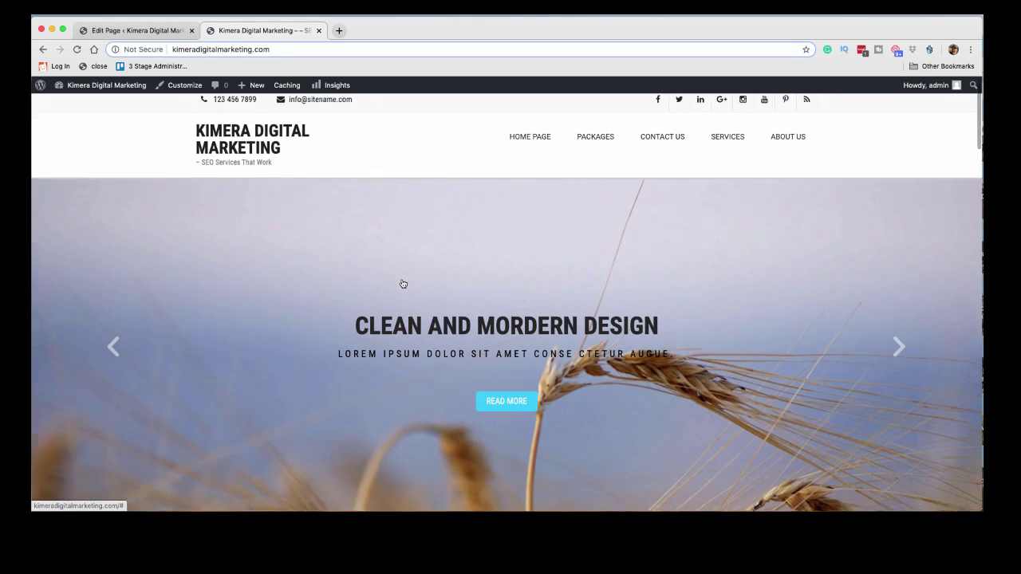
scroll(402, 284, down, 5)
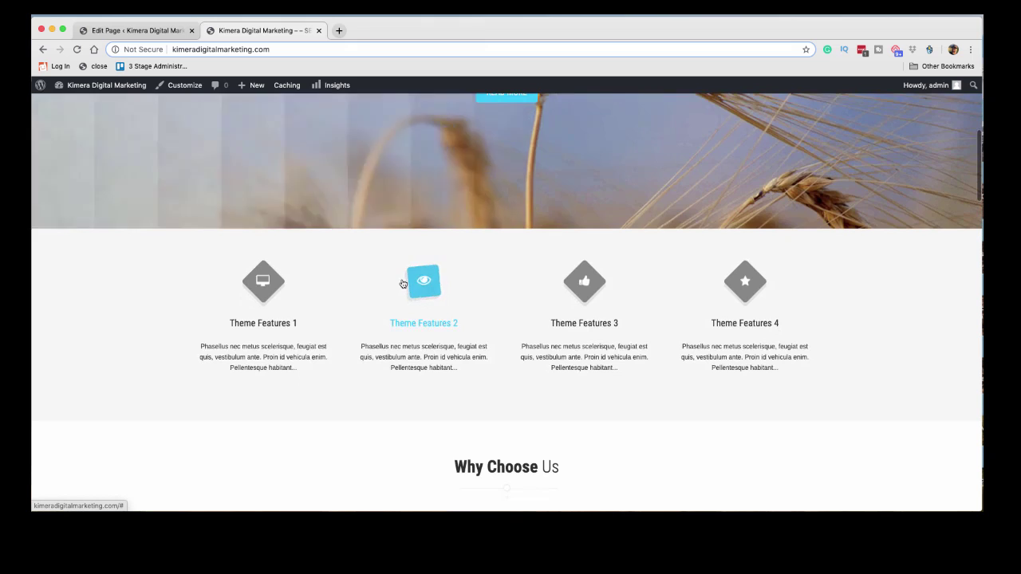
scroll(403, 284, down, 3)
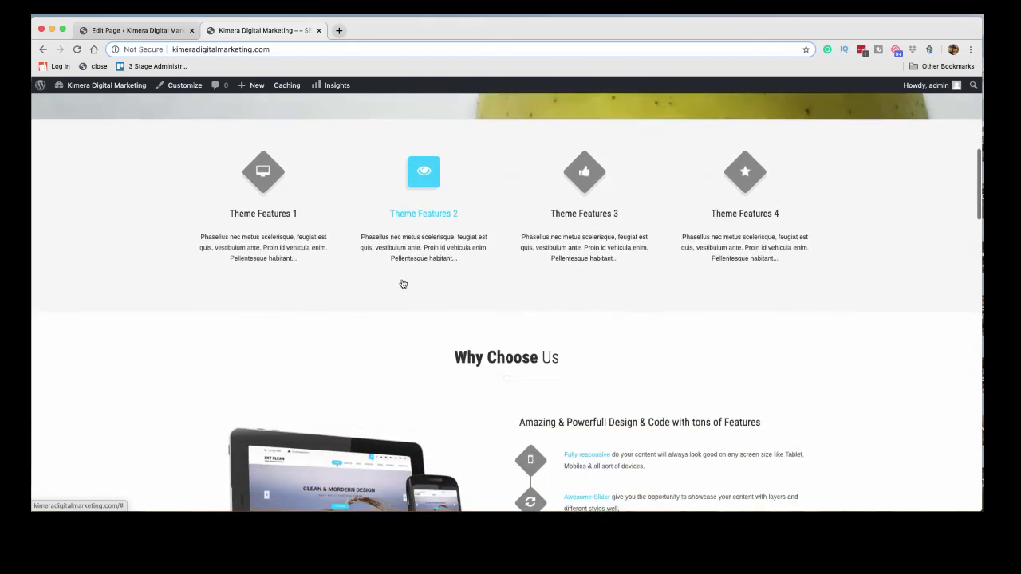
scroll(403, 284, down, 1)
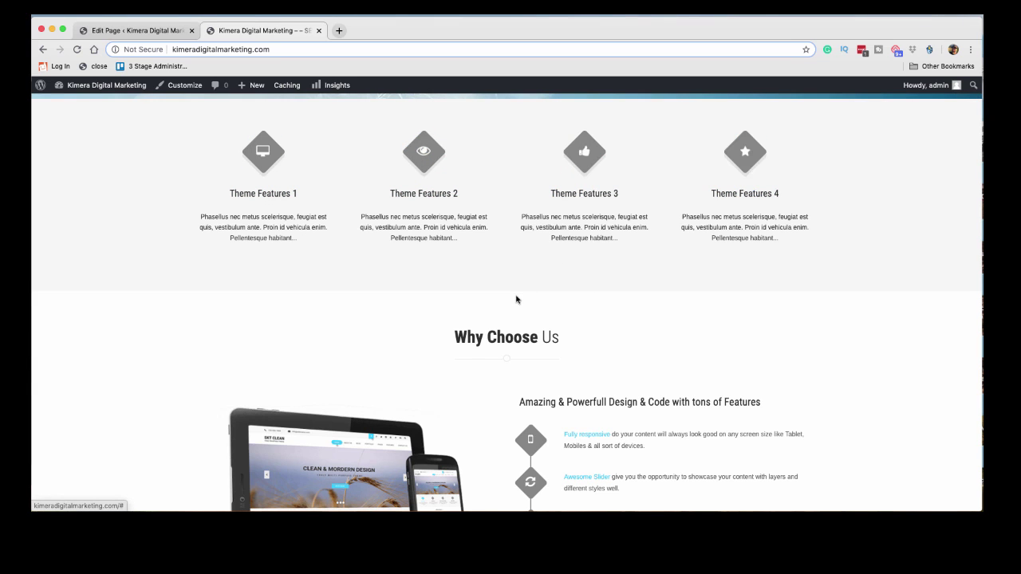
scroll(516, 299, down, 5)
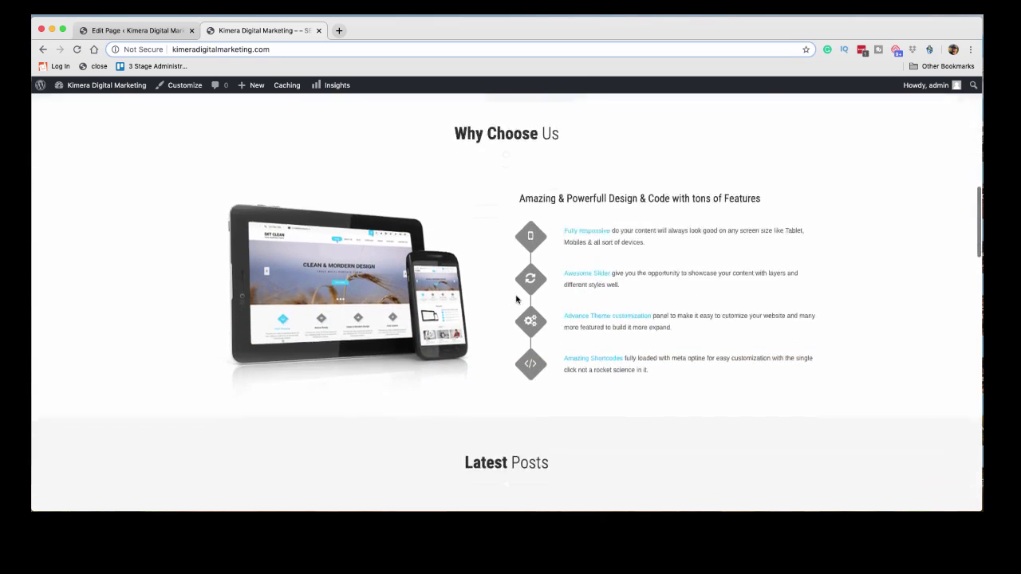
scroll(516, 299, down, 5)
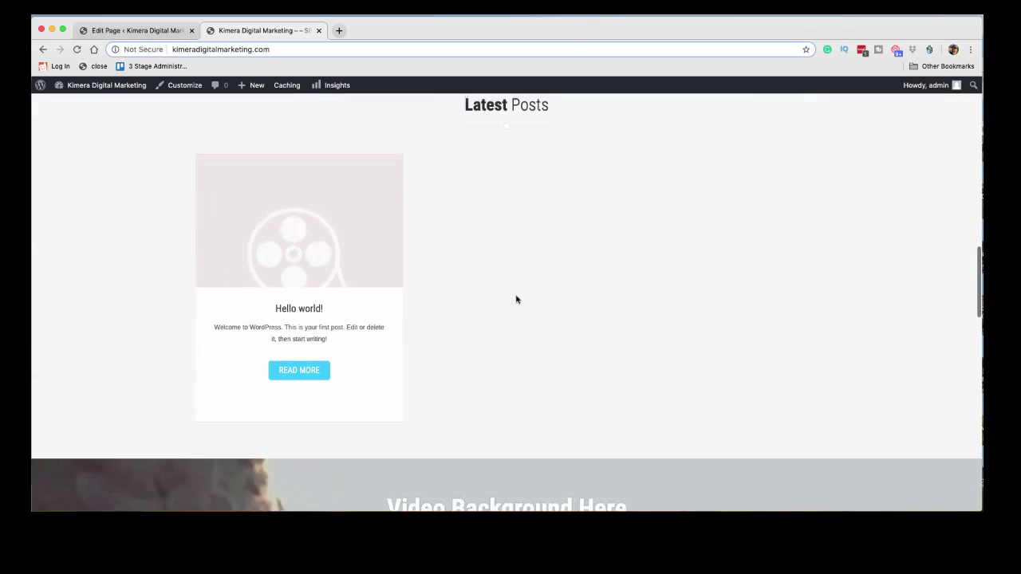
scroll(516, 299, down, 3)
scroll(516, 299, down, 3)
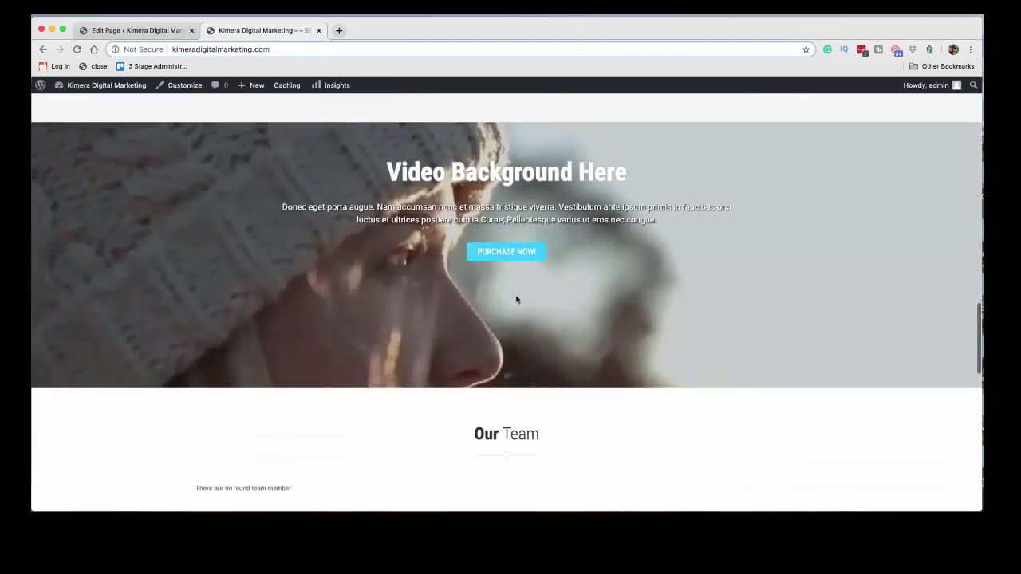
scroll(516, 299, down, 1)
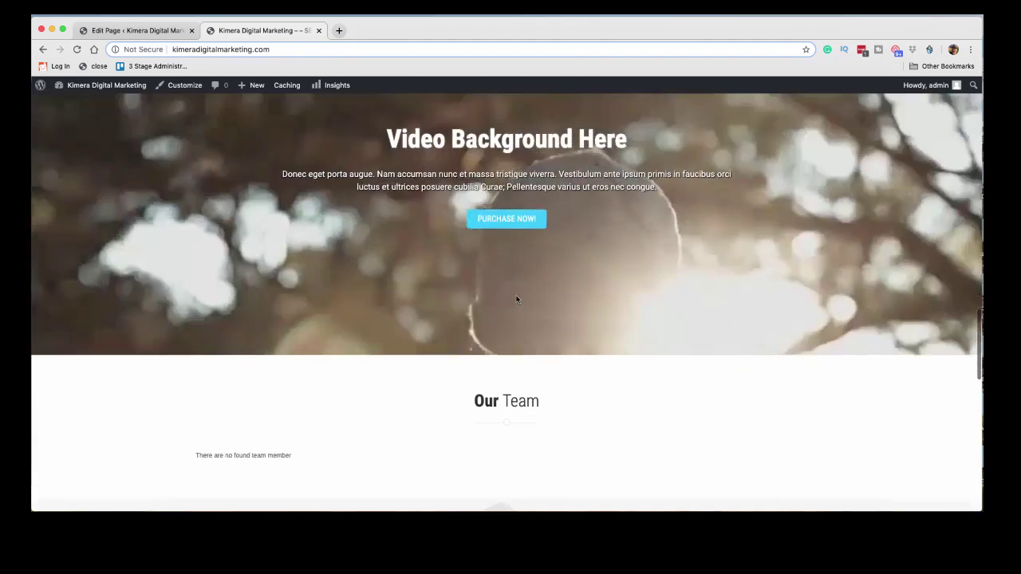
scroll(516, 299, down, 3)
scroll(516, 299, down, 1)
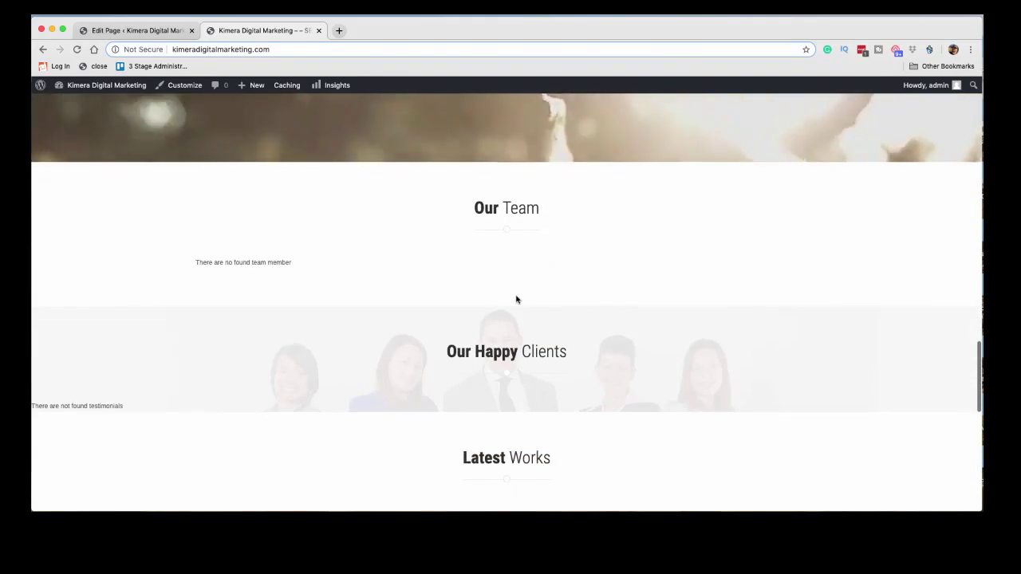
scroll(516, 299, up, 2)
scroll(516, 299, up, 3)
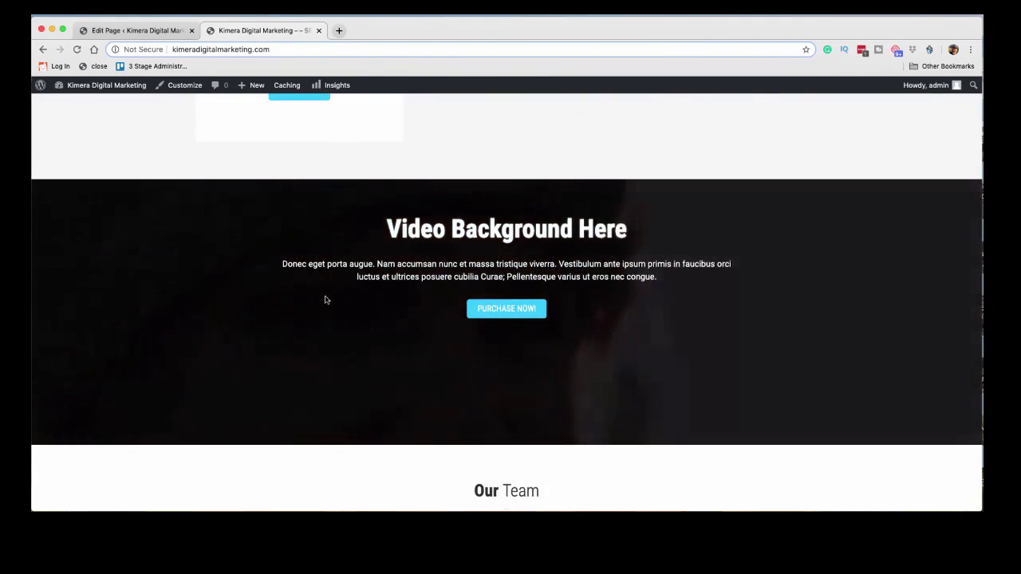
scroll(325, 300, down, 3)
scroll(326, 300, down, 2)
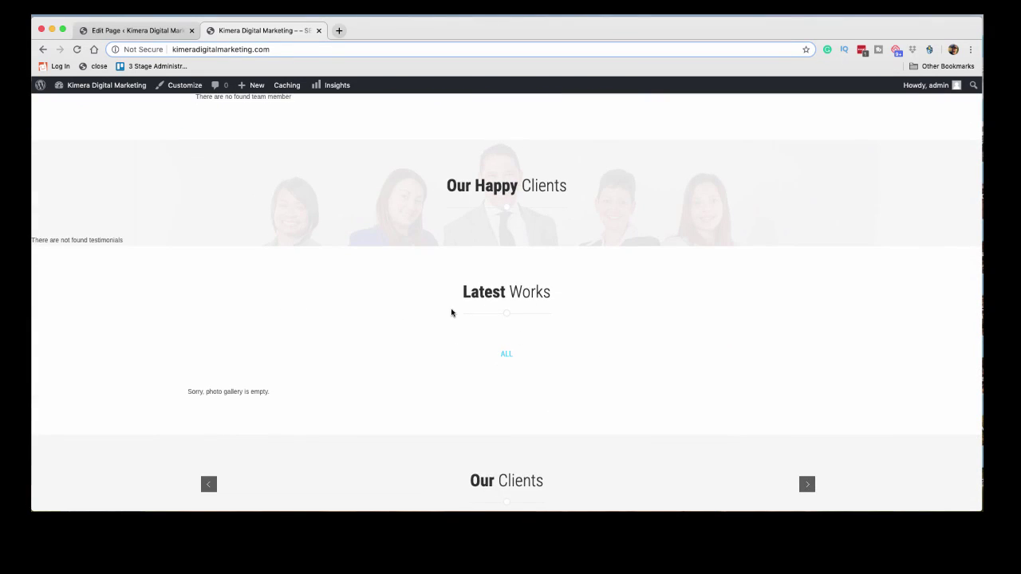
scroll(451, 312, up, 1)
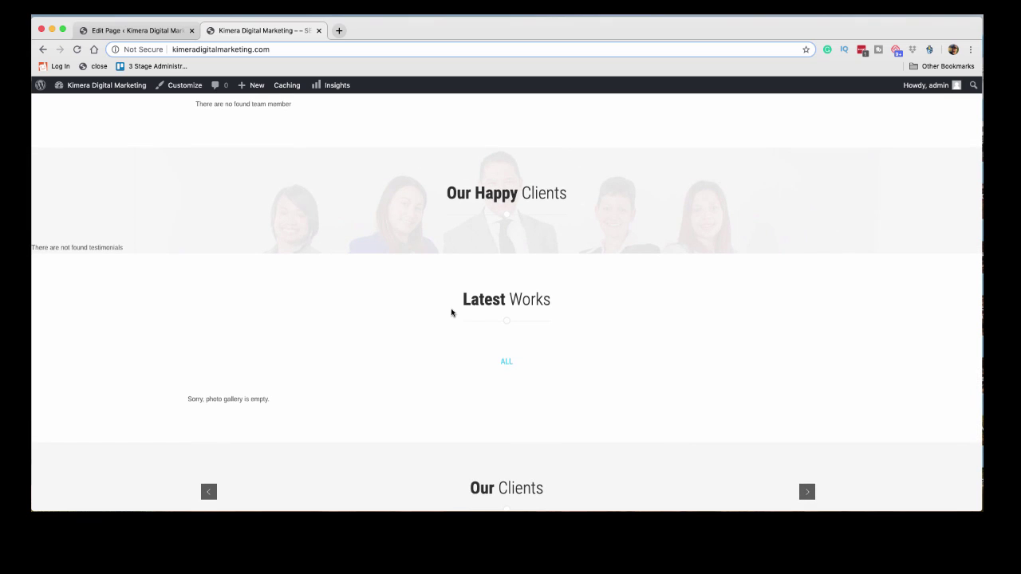
scroll(451, 312, up, 4)
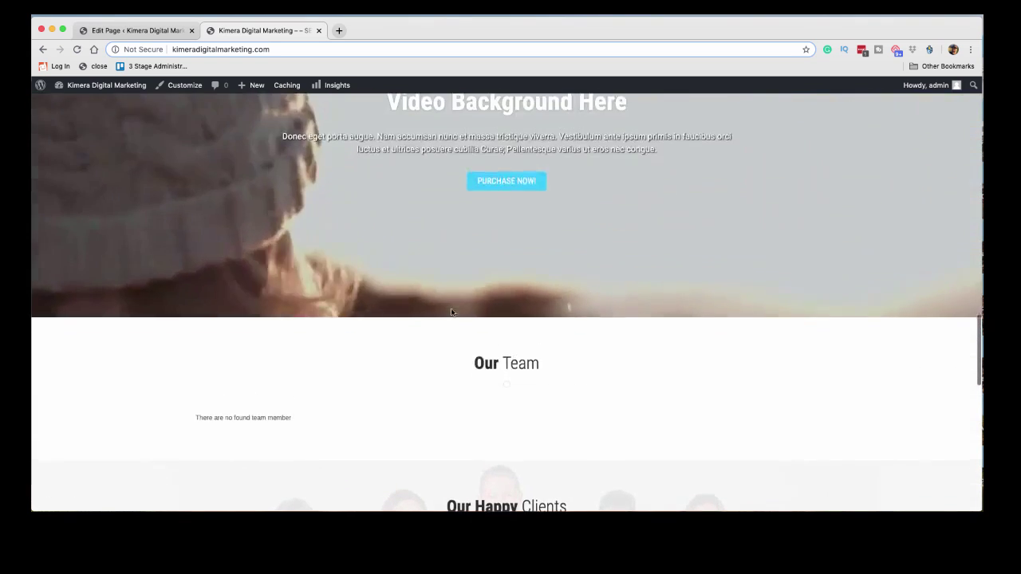
scroll(450, 311, up, 7)
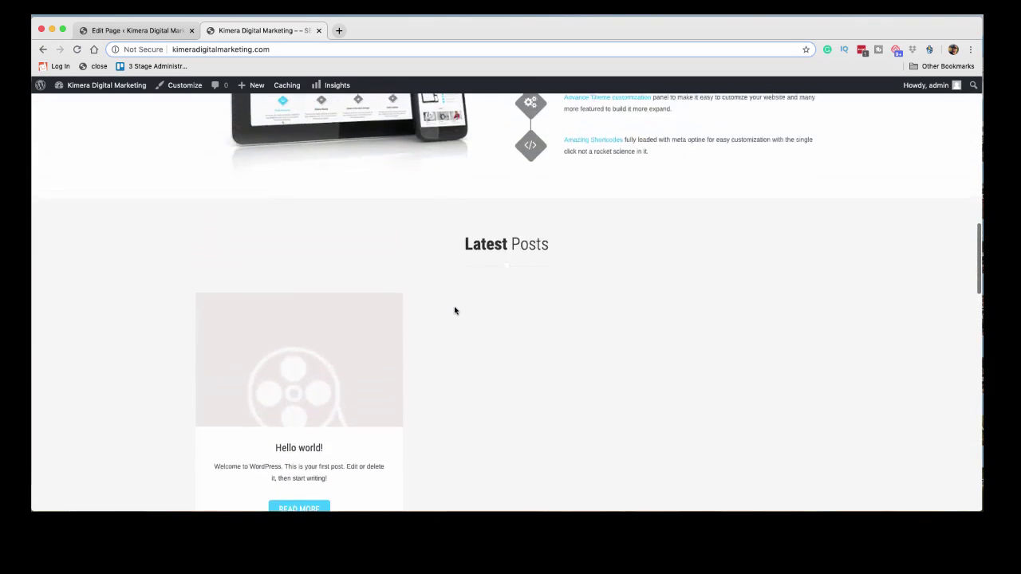
scroll(455, 310, up, 1)
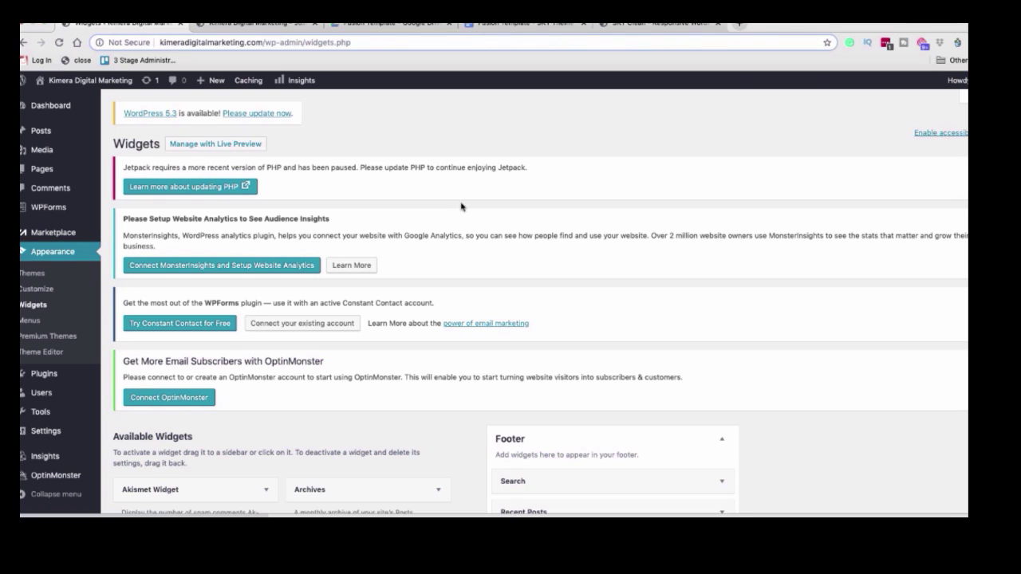
Scroll the Widgets page to review the Footer area's Search and Recent Posts widgets.
scroll(461, 207, down, 1)
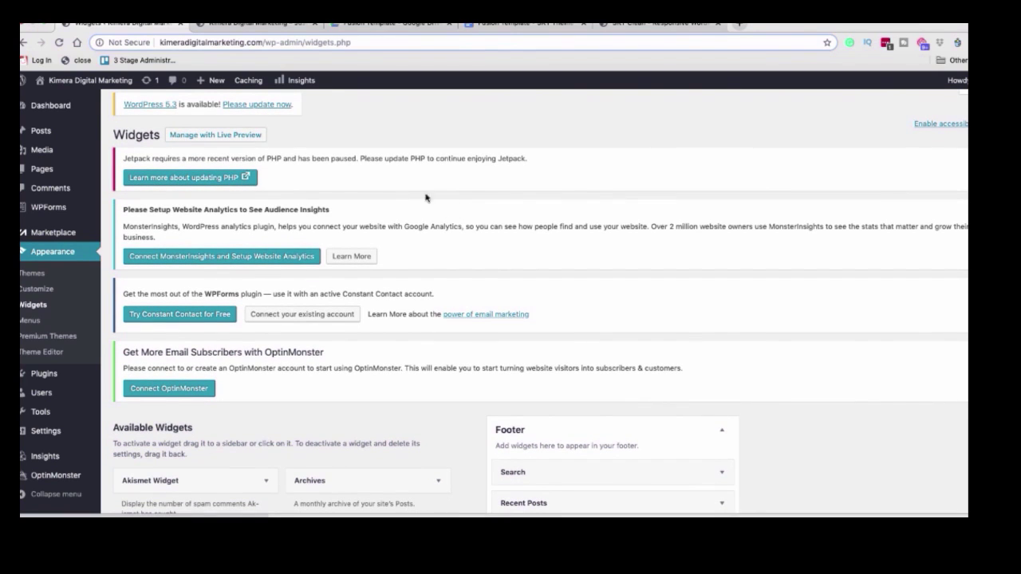
scroll(420, 188, down, 1)
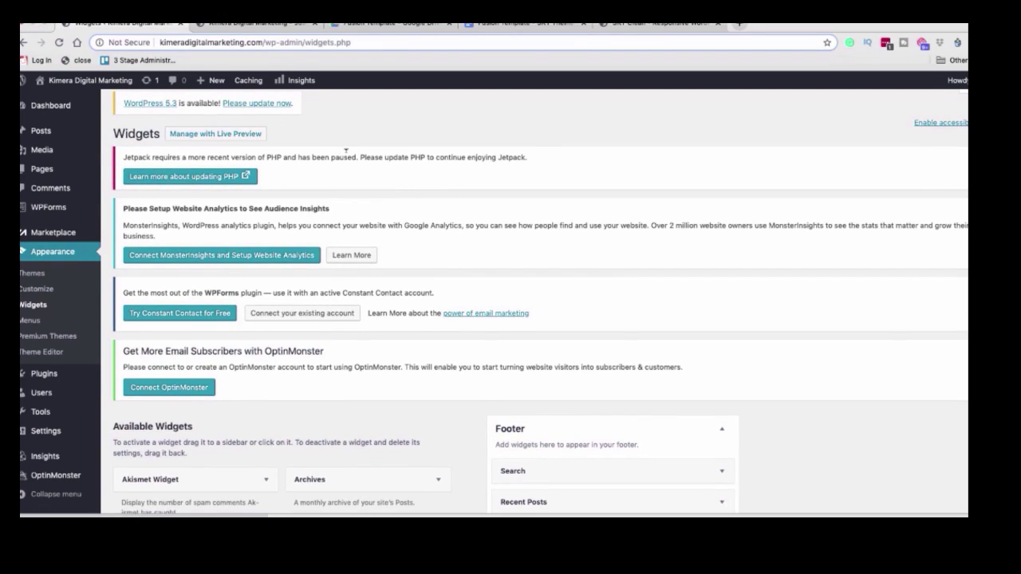
scroll(345, 150, up, 1)
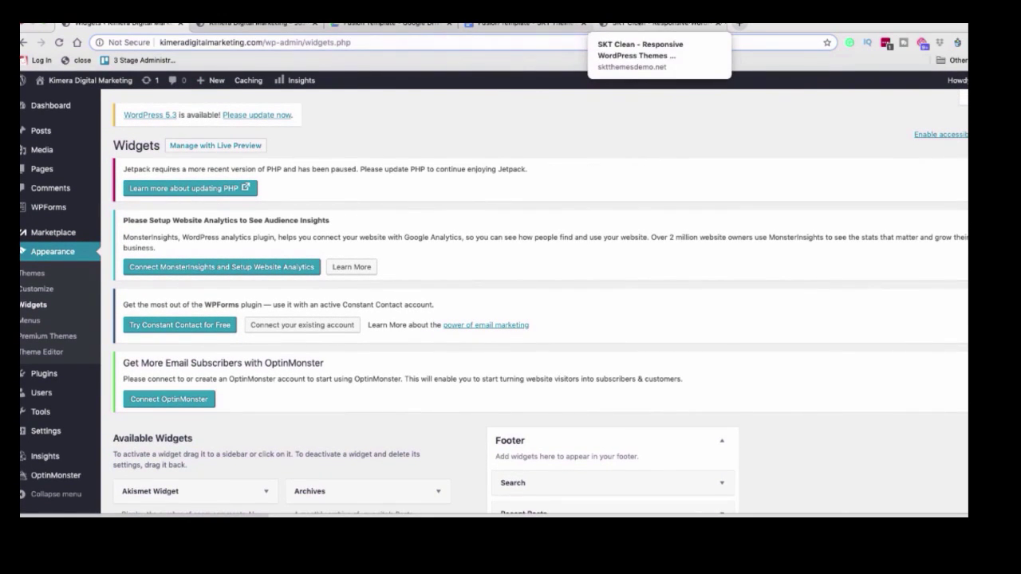
Switch to the SKT Clean documentation tab and return to the Free Theme Documentation video.
click(641, 26)
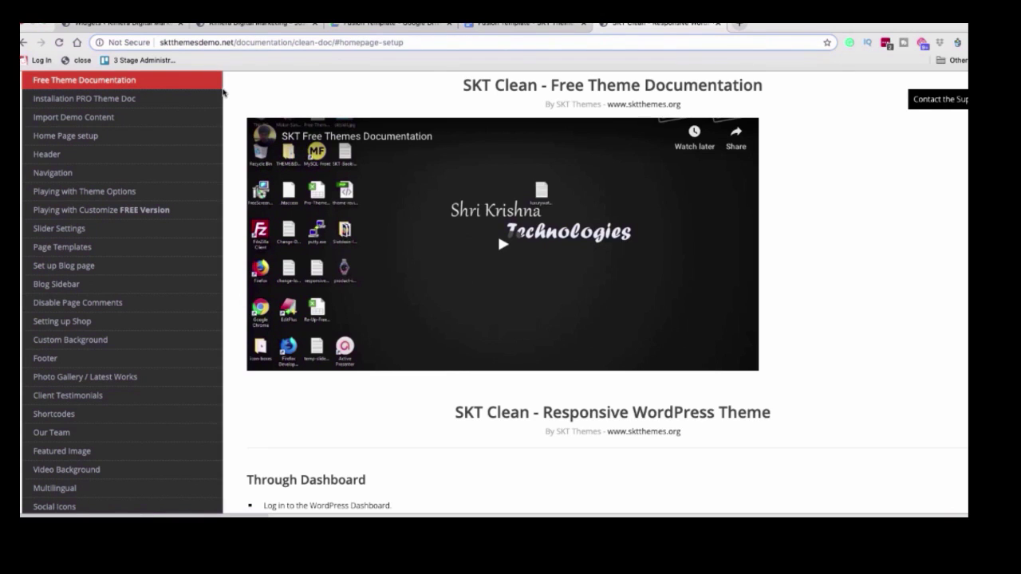
scroll(223, 92, up, 1)
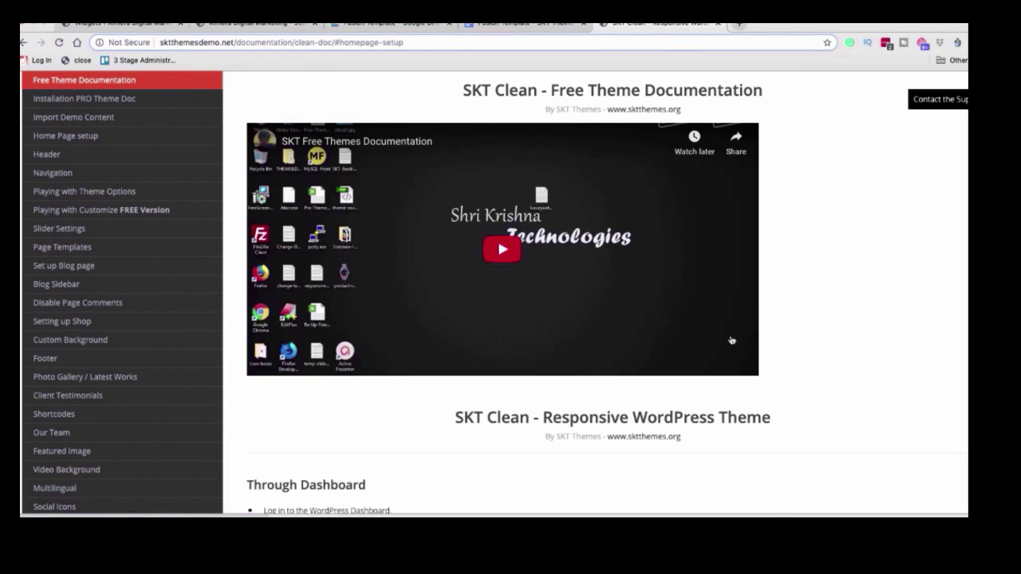
Read the installation and demo-import sections, then switch to the 'Fusion Template - SKT Theme Guide Link' doc.
scroll(862, 367, down, 4)
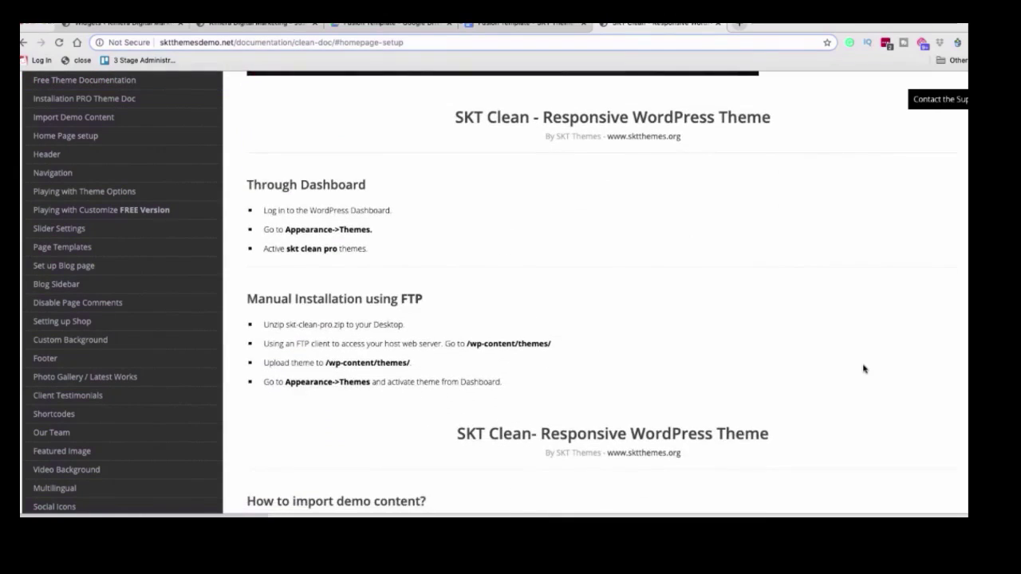
scroll(863, 368, down, 3)
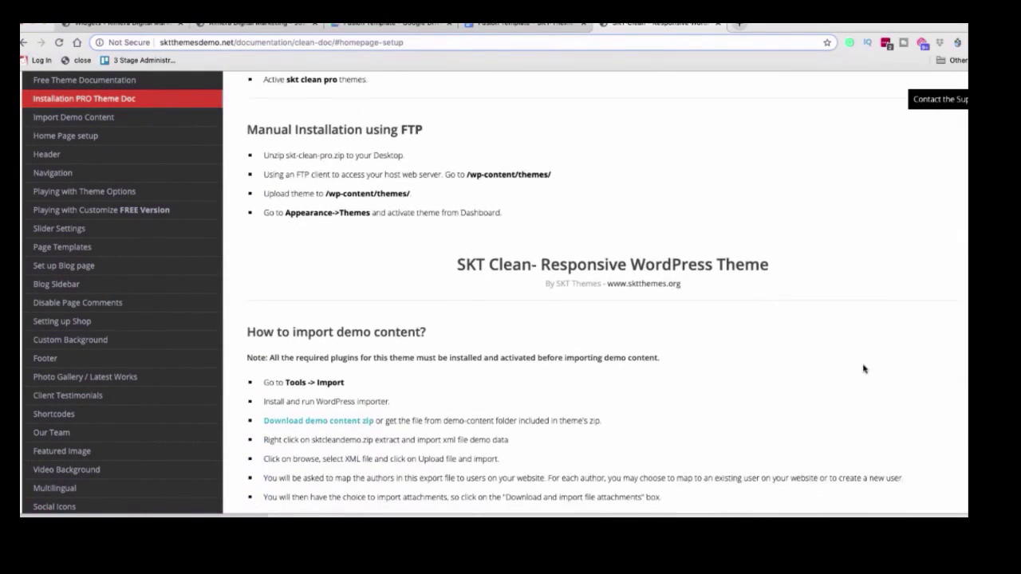
scroll(863, 369, down, 2)
scroll(863, 368, down, 3)
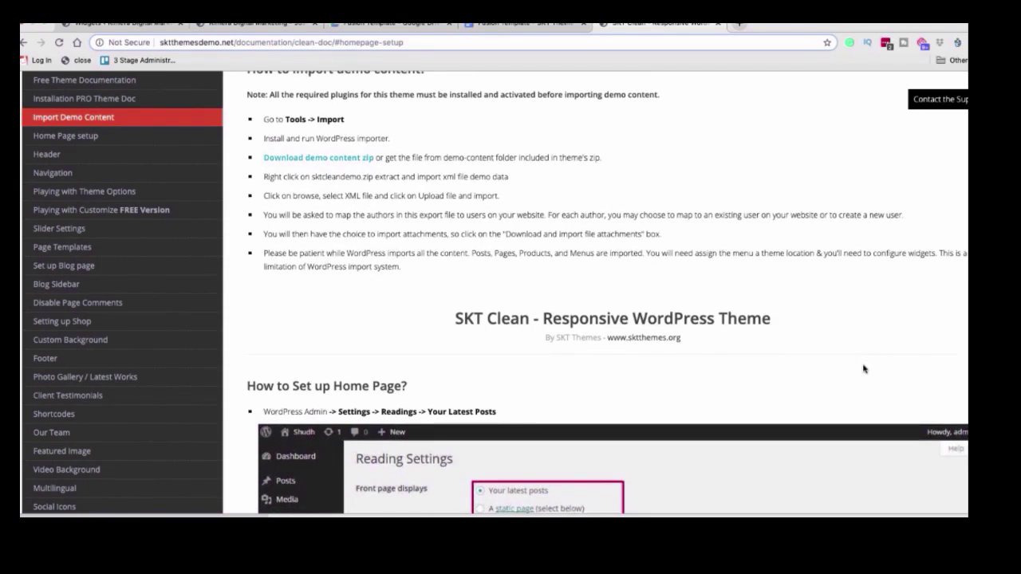
scroll(863, 369, up, 6)
scroll(863, 368, up, 6)
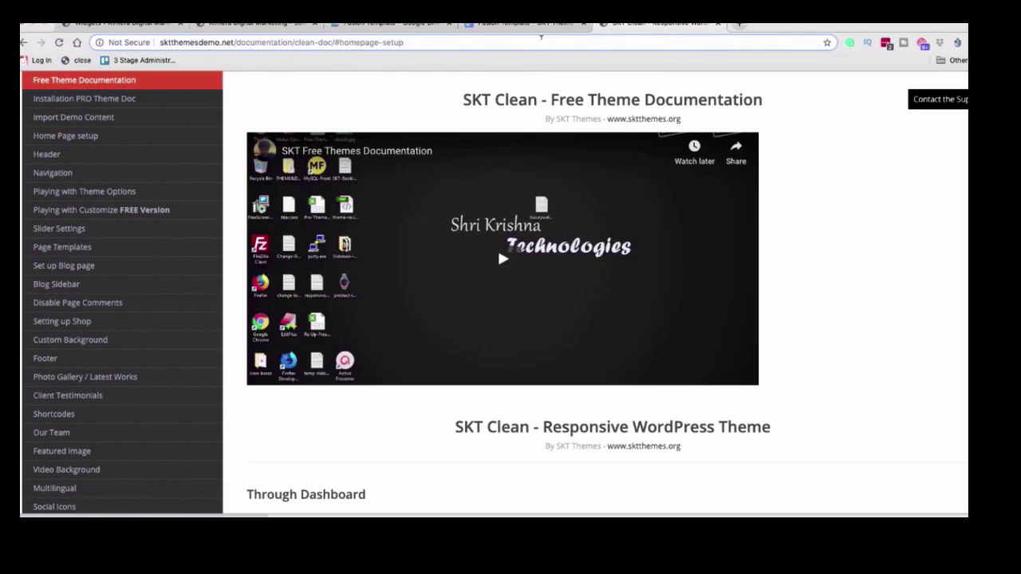
click(540, 25)
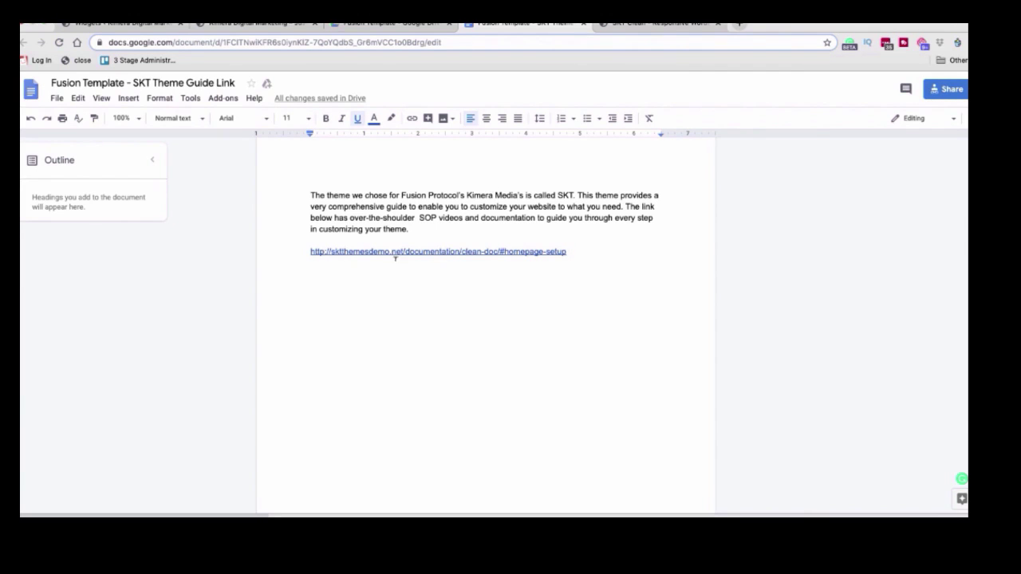
Return to the Kimera Digital Marketing WordPress admin and load its Dashboard.
click(119, 22)
click(114, 104)
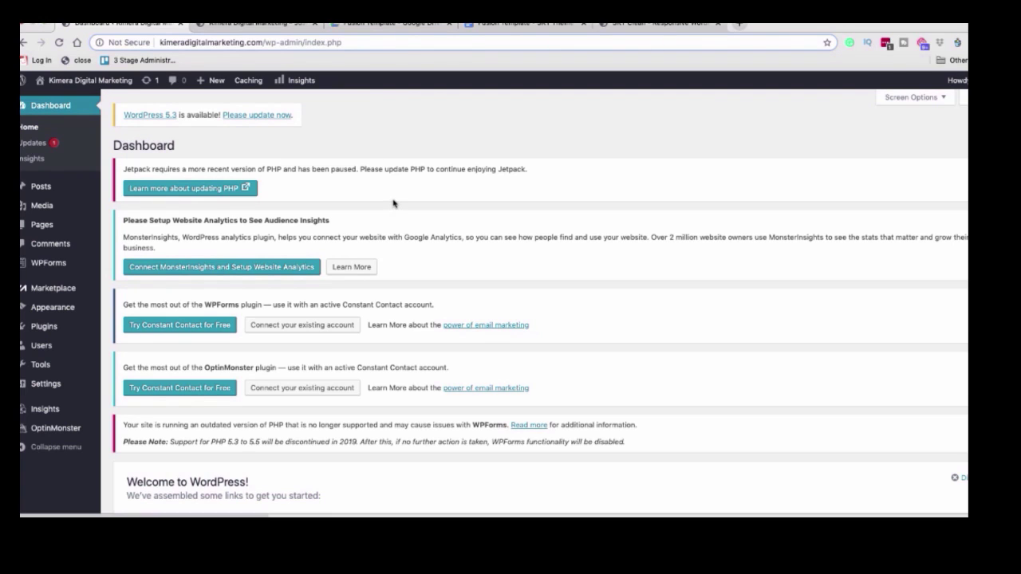
scroll(390, 200, down, 1)
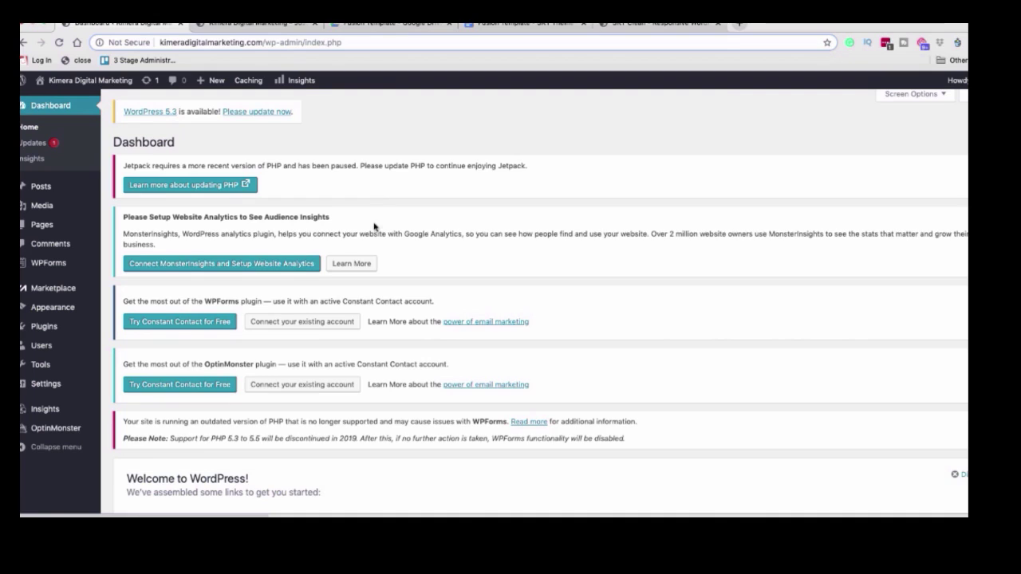
scroll(384, 212, up, 1)
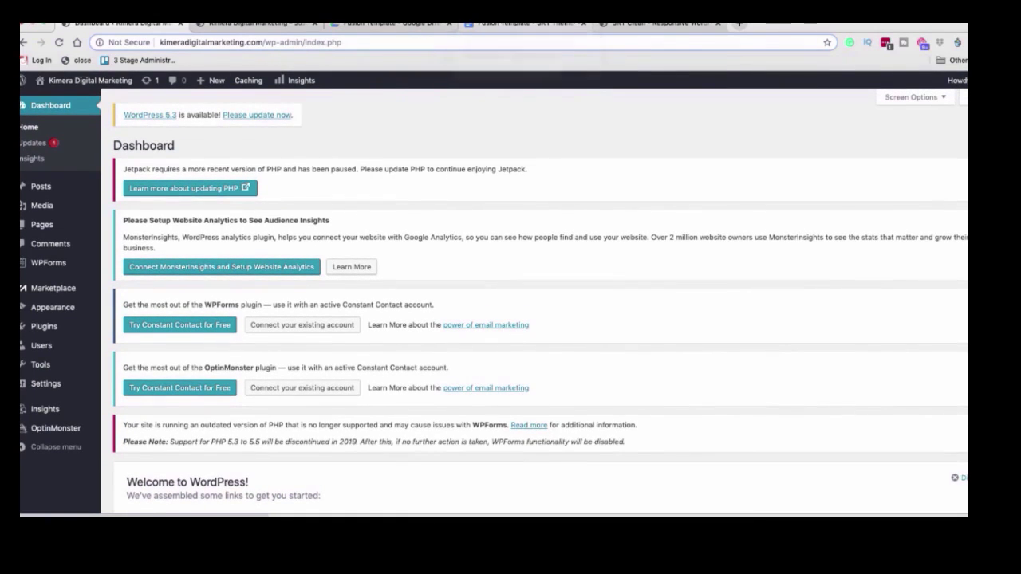